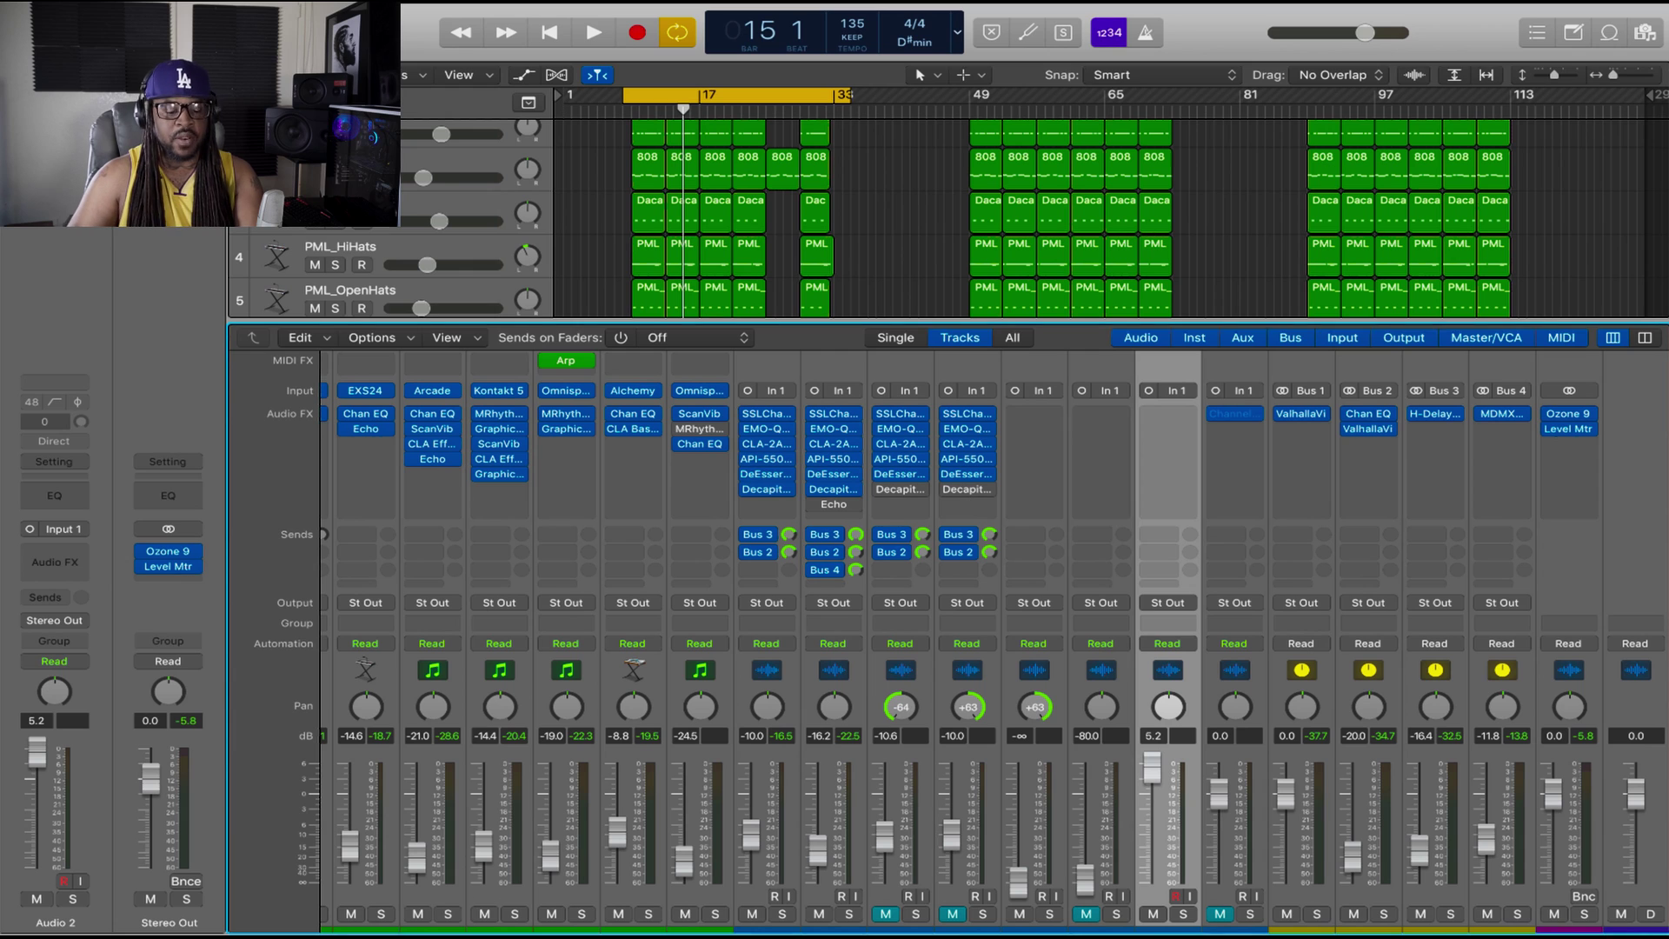
Play the mix through Ozone 9 on Stereo Out to watch the stereo image, then close it
{"action": "mouse_move", "coordinate": [174, 554]}
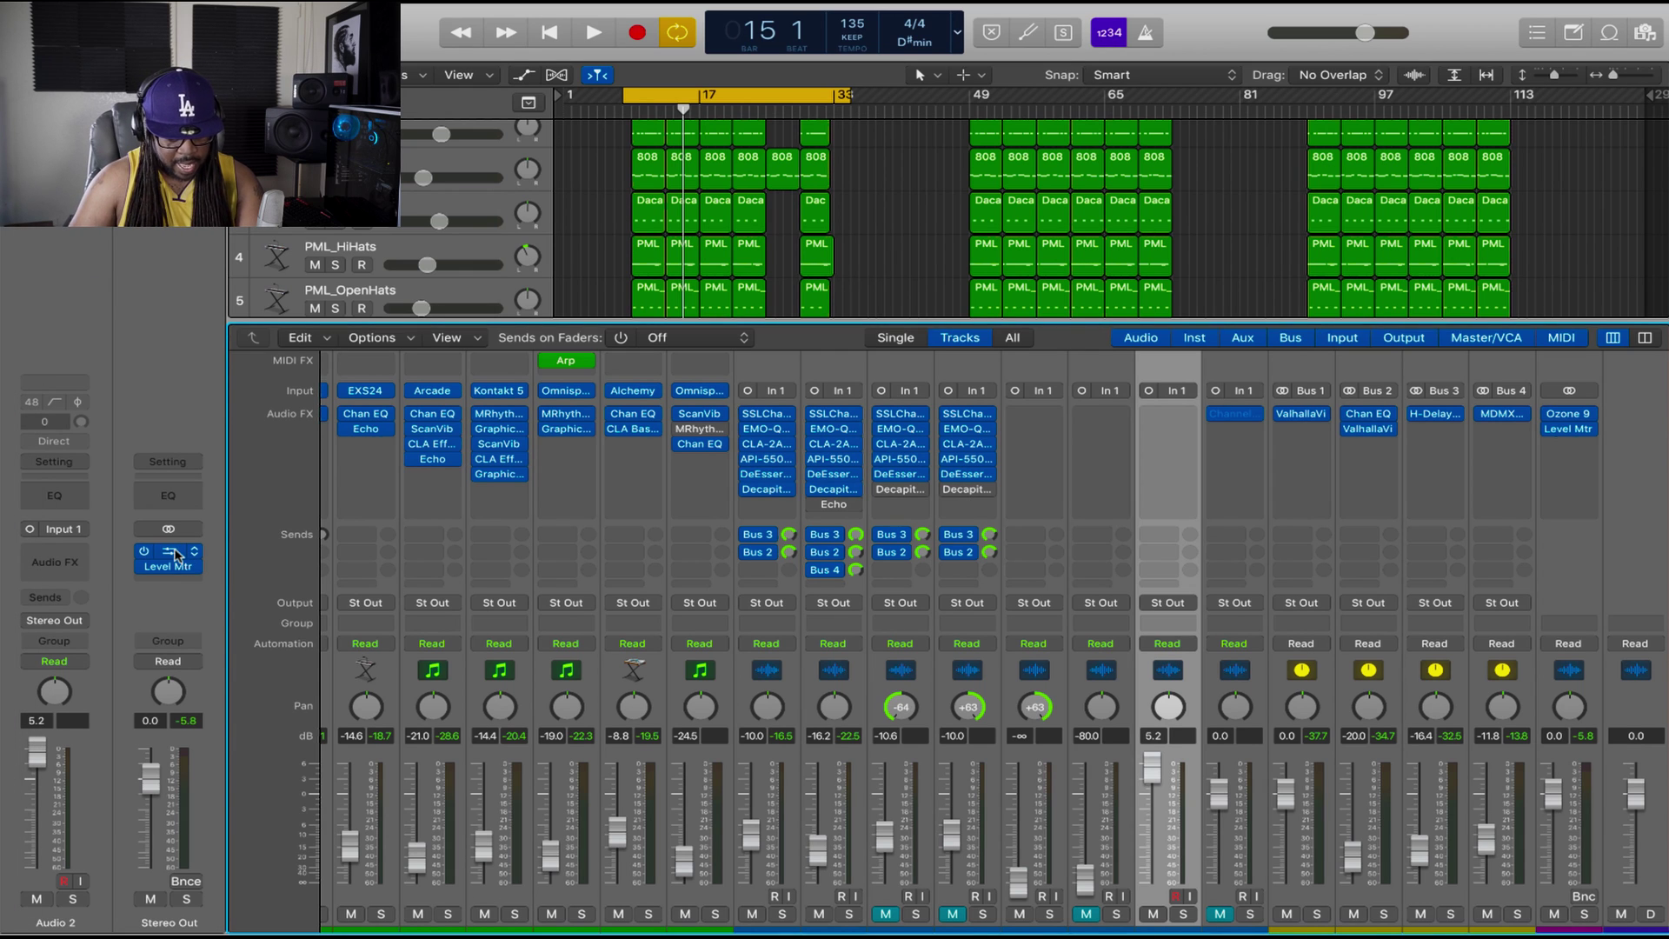
{"action": "left_click", "coordinate": [174, 555]}
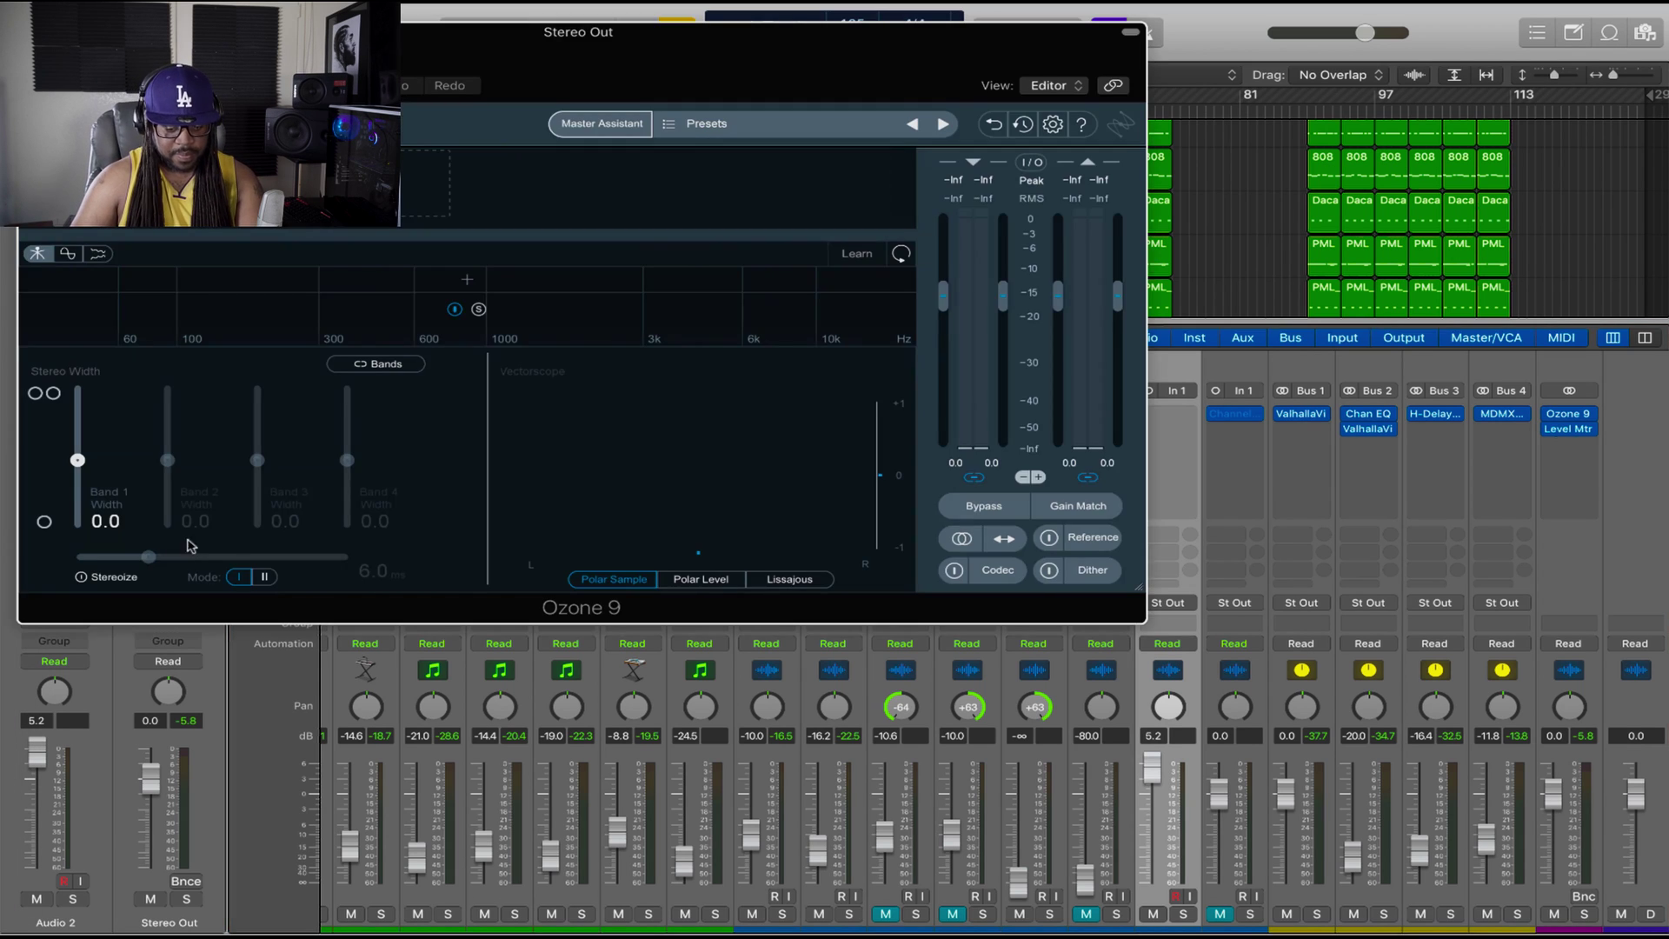
{"action": "left_click_drag", "start_coordinate": [588, 26], "coordinate": [847, 71]}
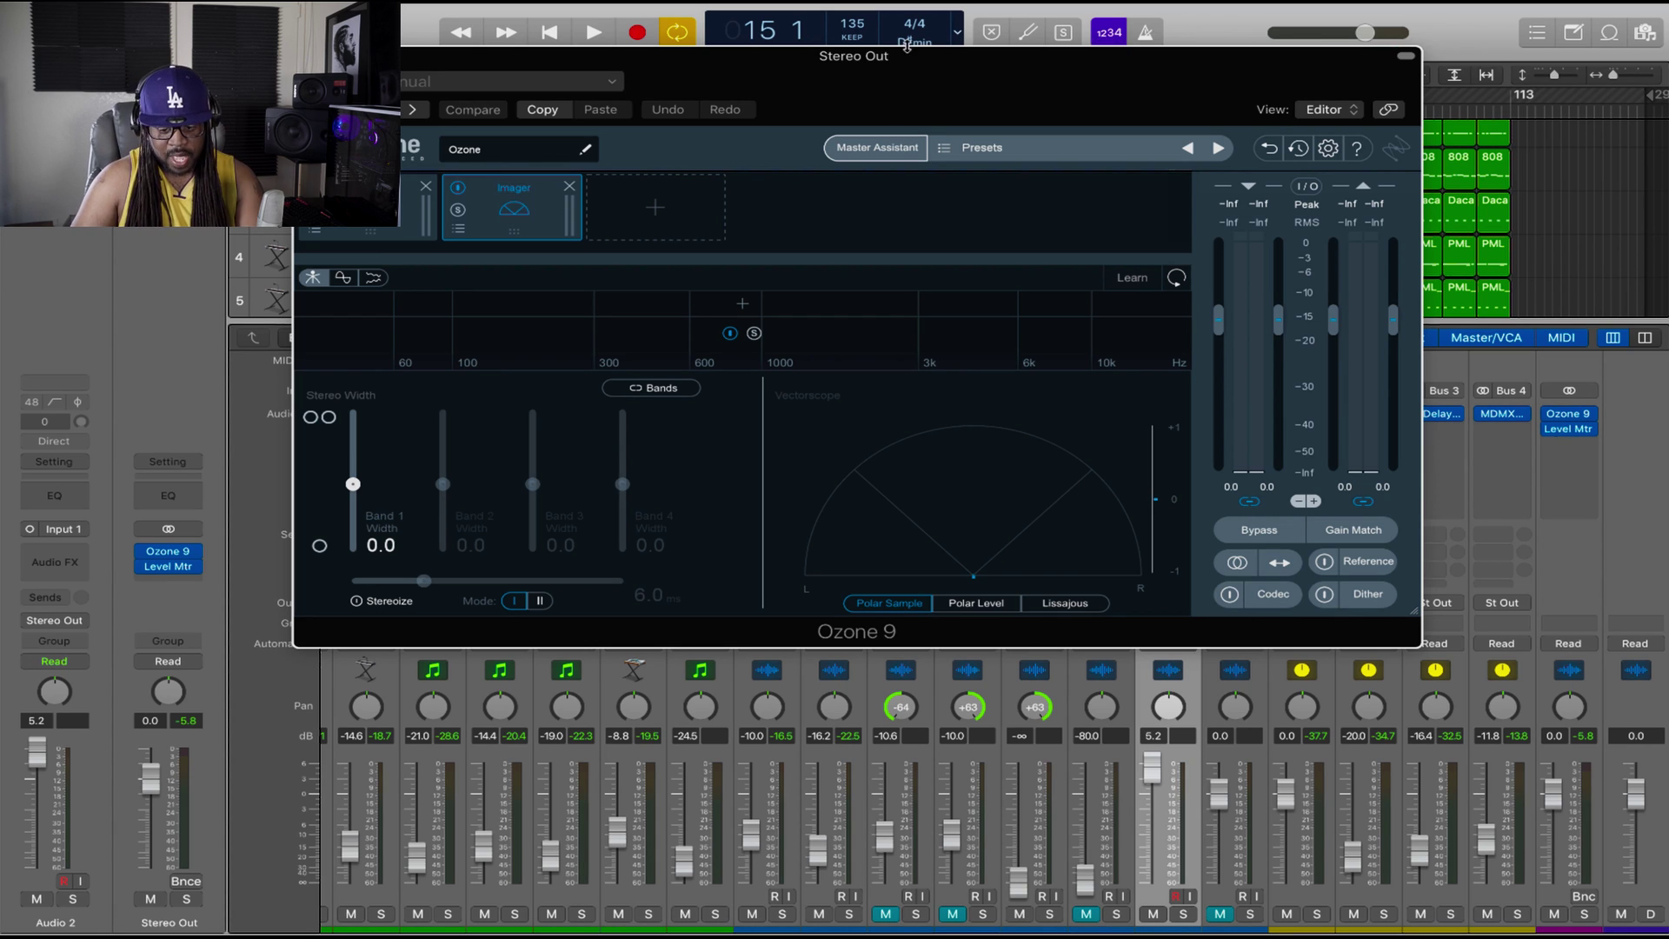
{"action": "key", "text": "space"}
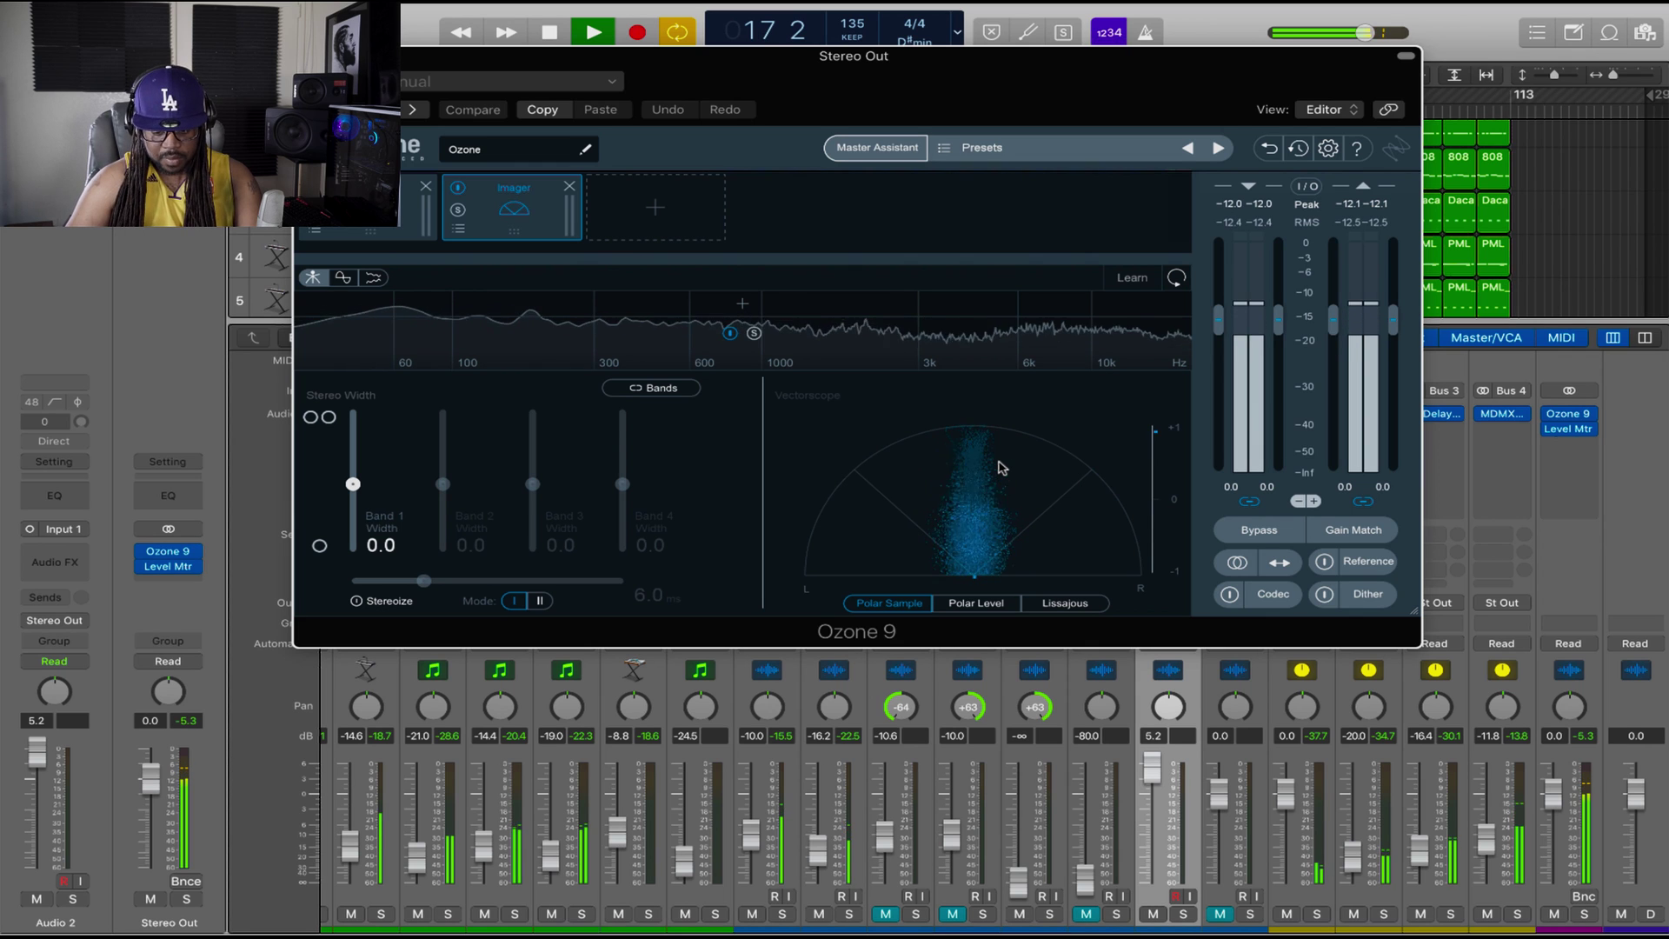
{"action": "key", "text": "space"}
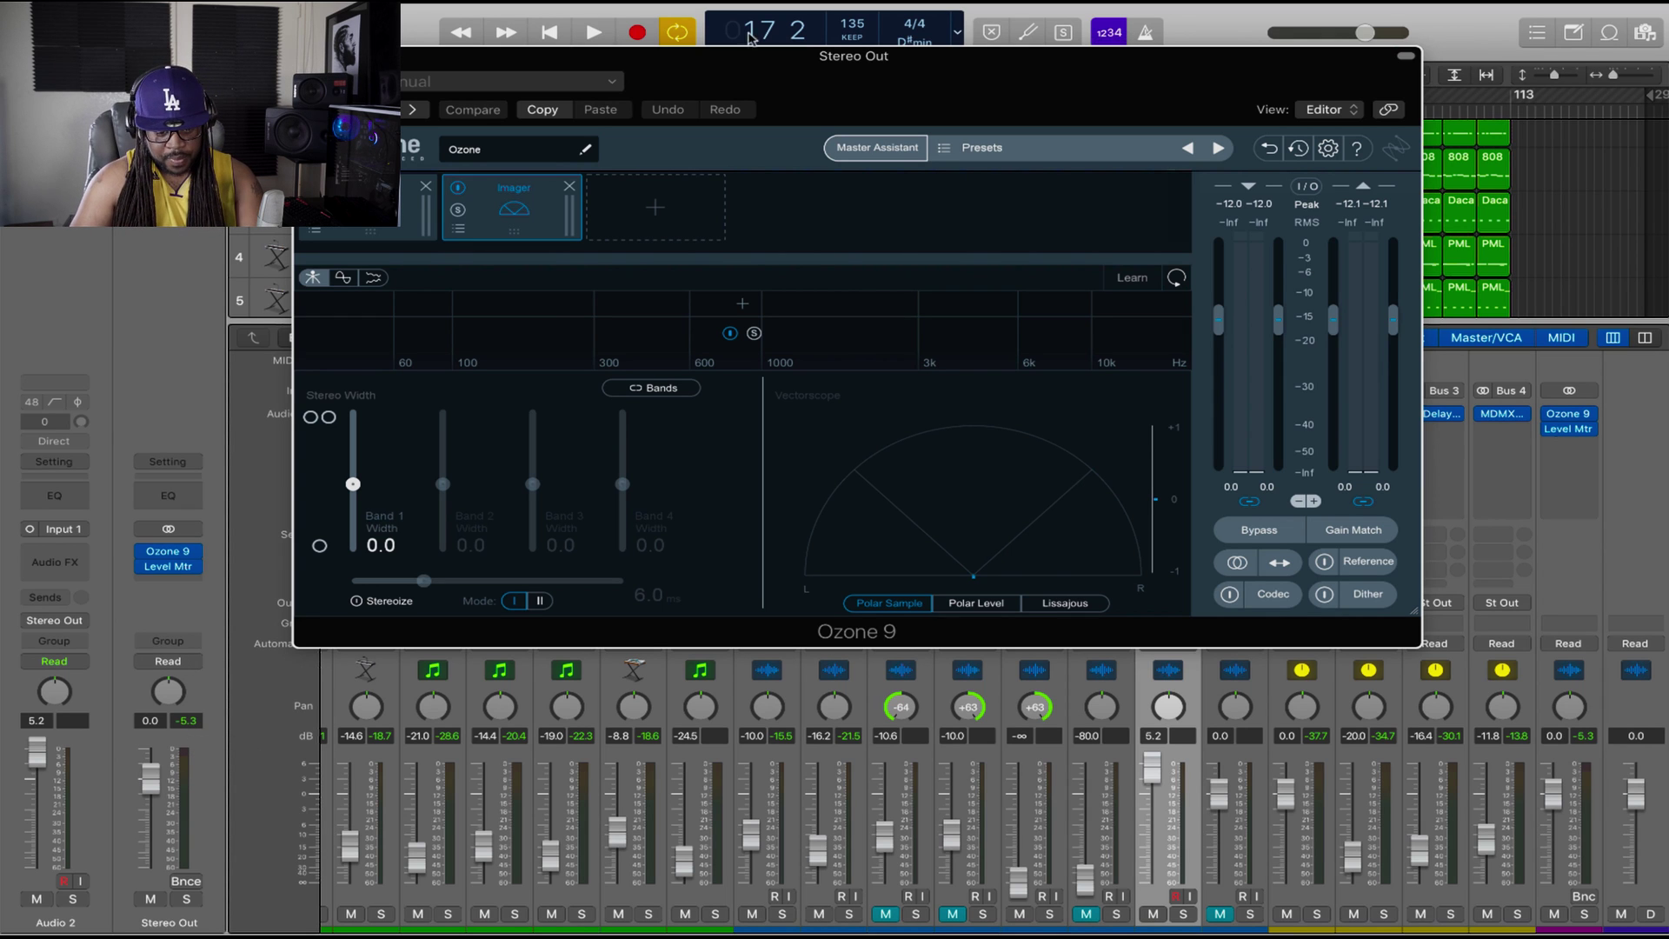
{"action": "key", "text": "super+w"}
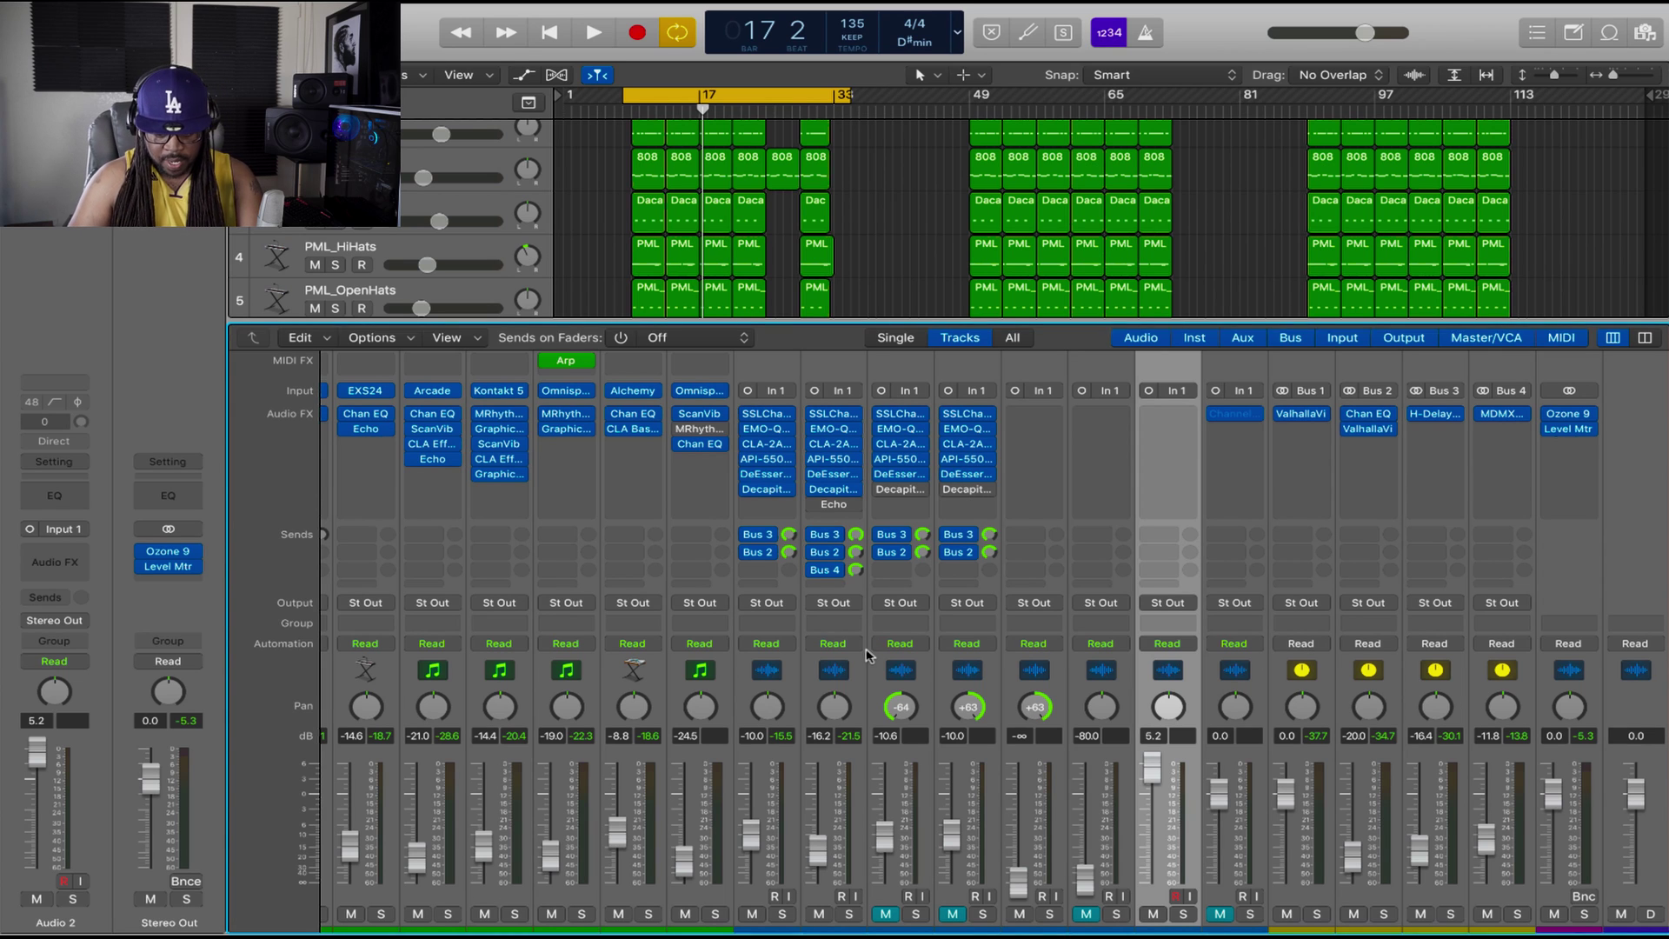
Insert a stereo Level Meter on Stereo Out and open its window over the mixer
{"action": "mouse_move", "coordinate": [171, 559]}
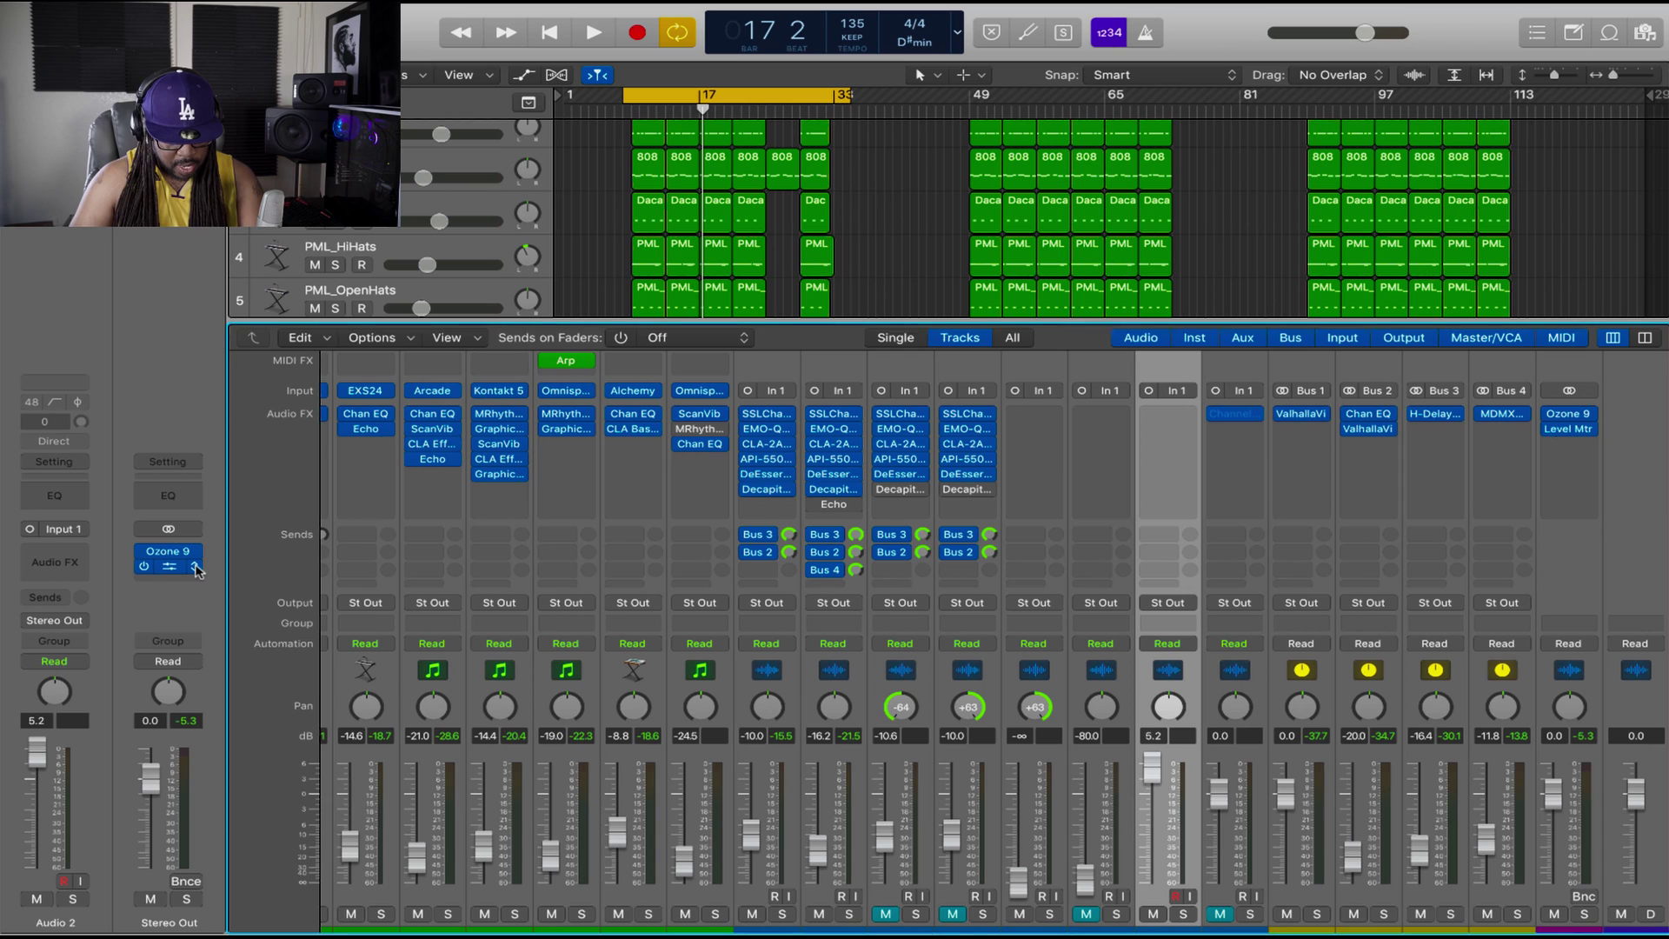
{"action": "left_click", "coordinate": [197, 569]}
{"action": "mouse_move", "coordinate": [249, 811]}
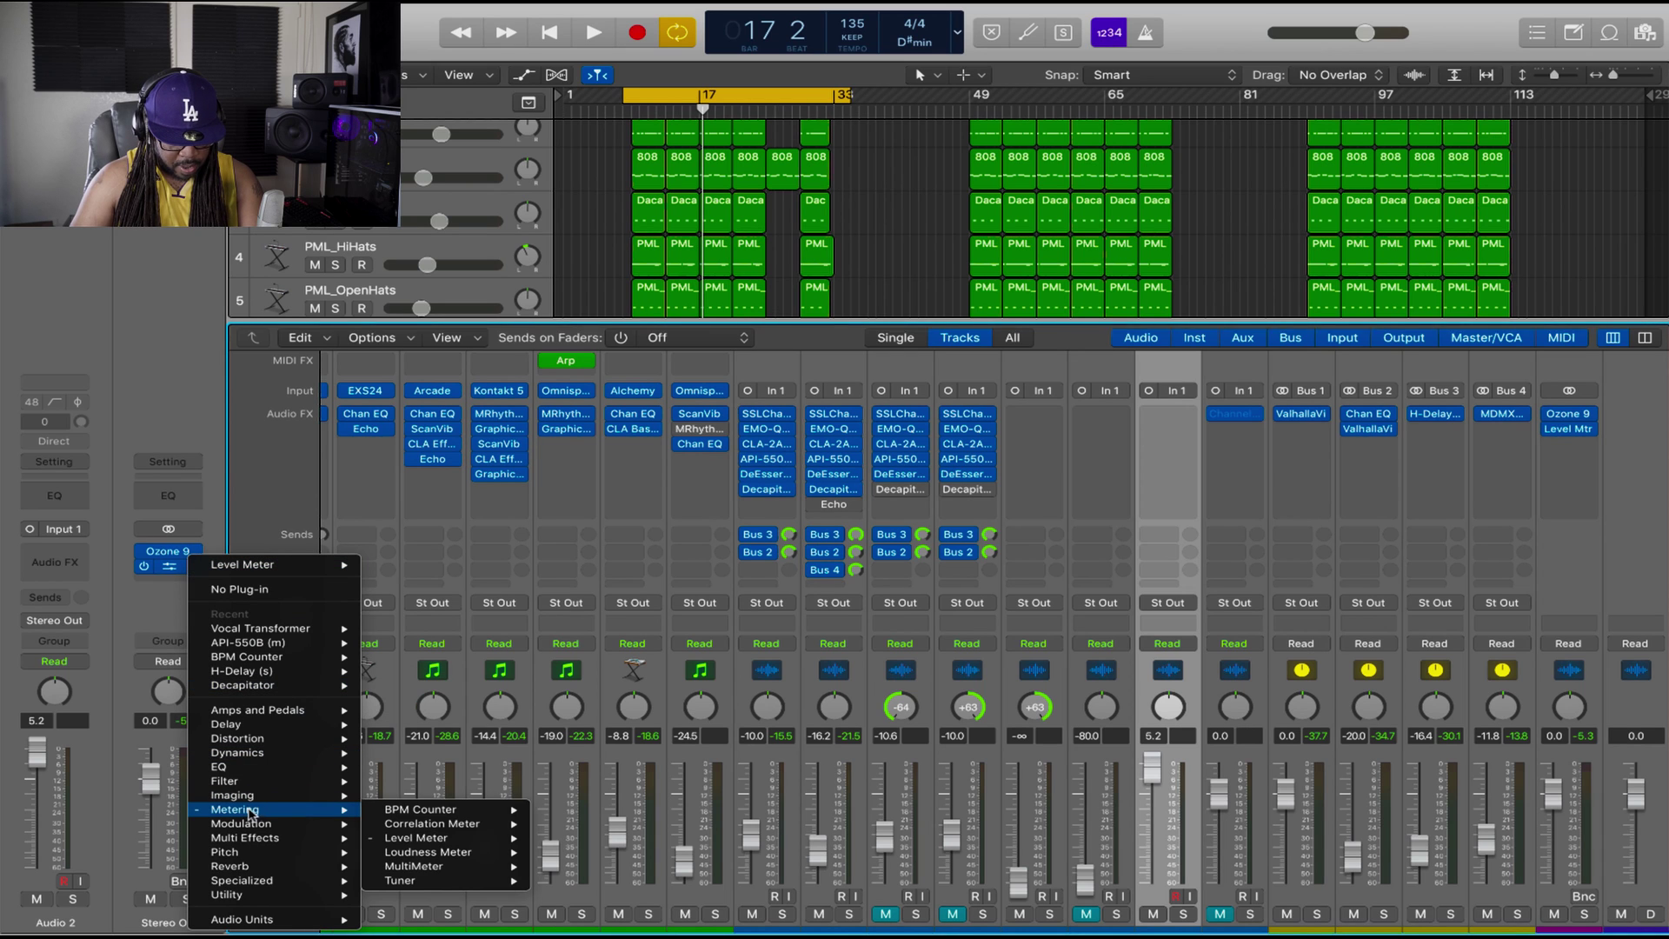
{"action": "left_click", "coordinate": [445, 838]}
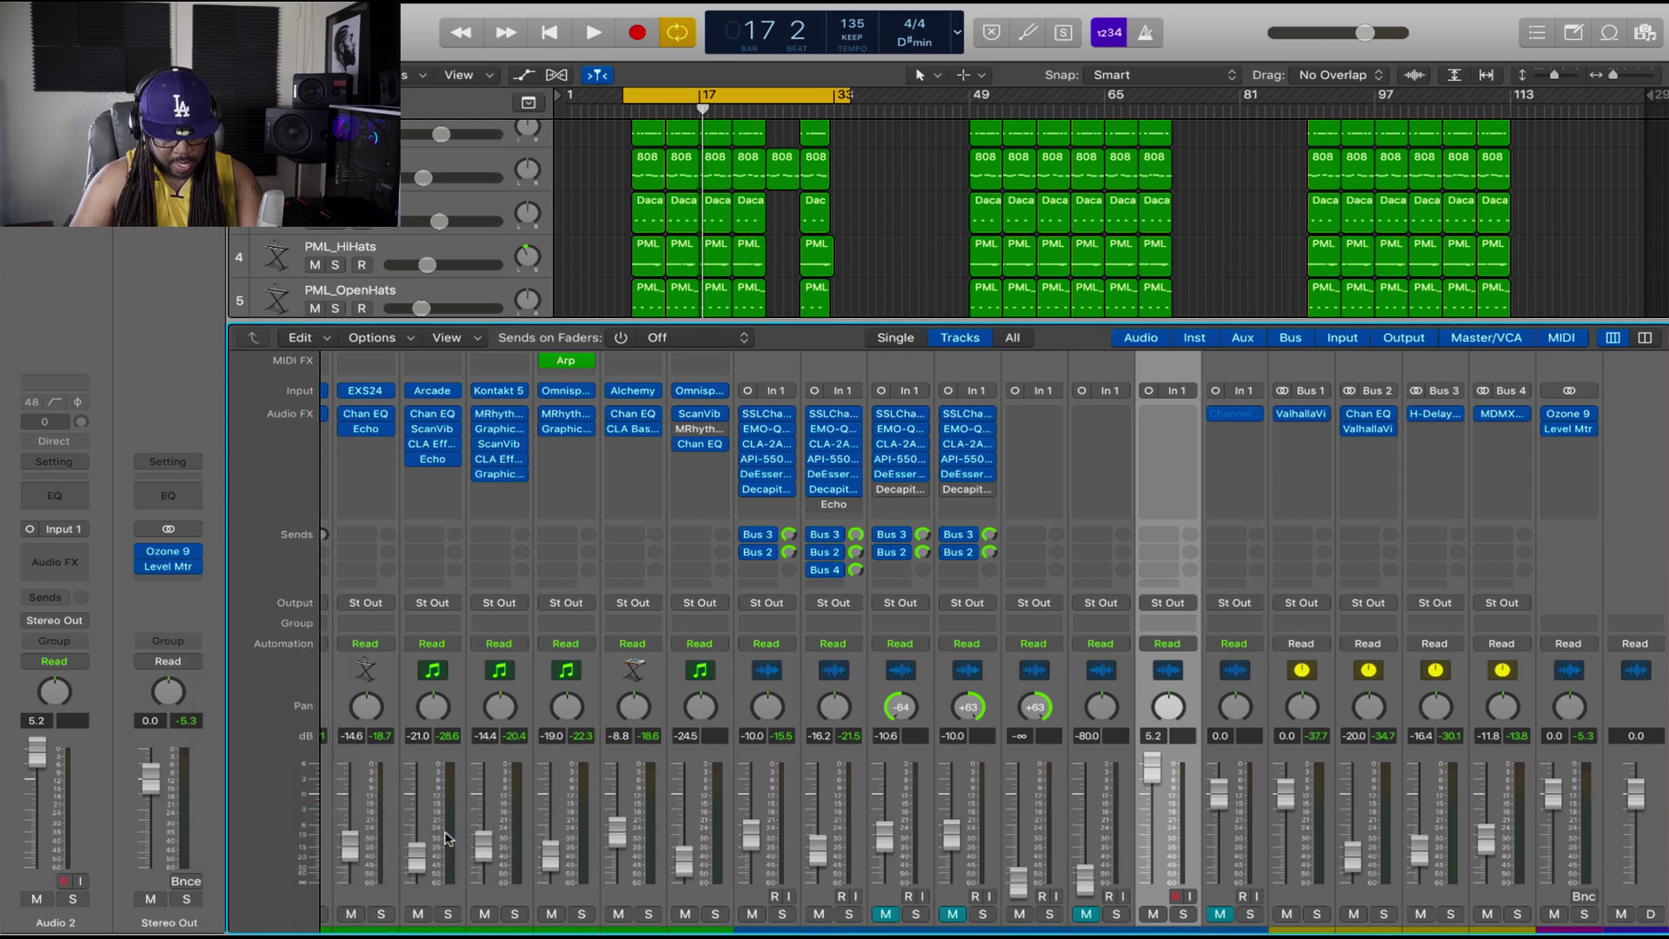
{"action": "left_click", "coordinate": [169, 566]}
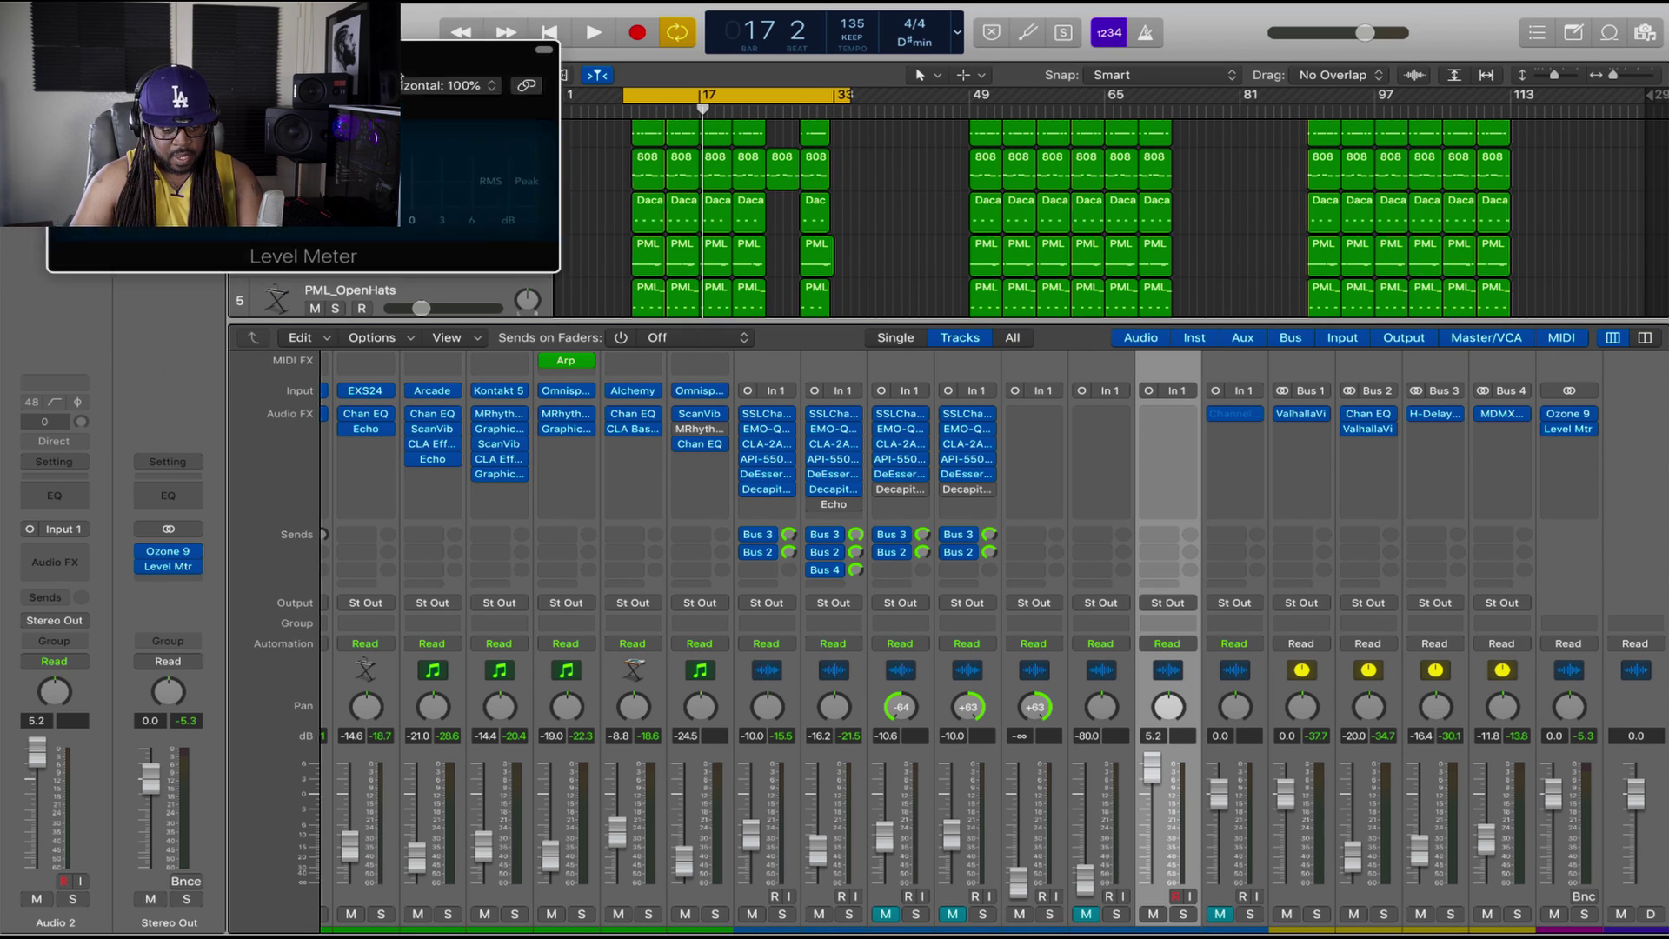
{"action": "left_click_drag", "start_coordinate": [346, 43], "coordinate": [598, 198]}
Set the Level Meter display to Peak & RMS with its reference marker at about -11 dB
{"action": "left_click", "coordinate": [430, 271]}
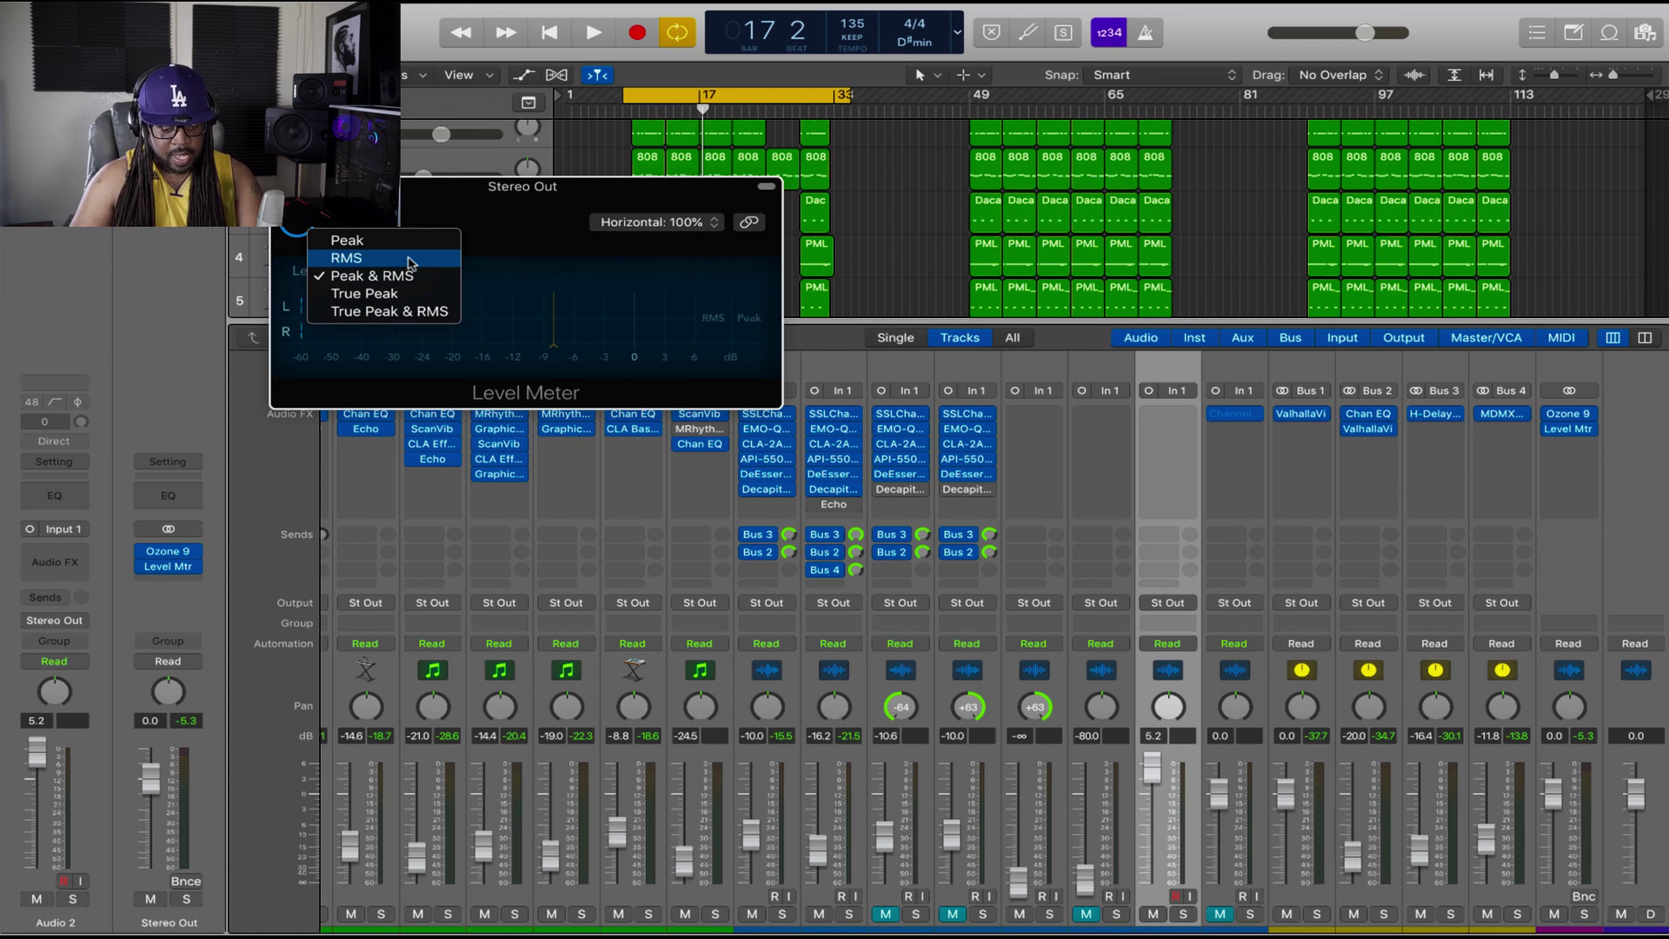
{"action": "left_click", "coordinate": [421, 240]}
{"action": "left_click", "coordinate": [389, 278]}
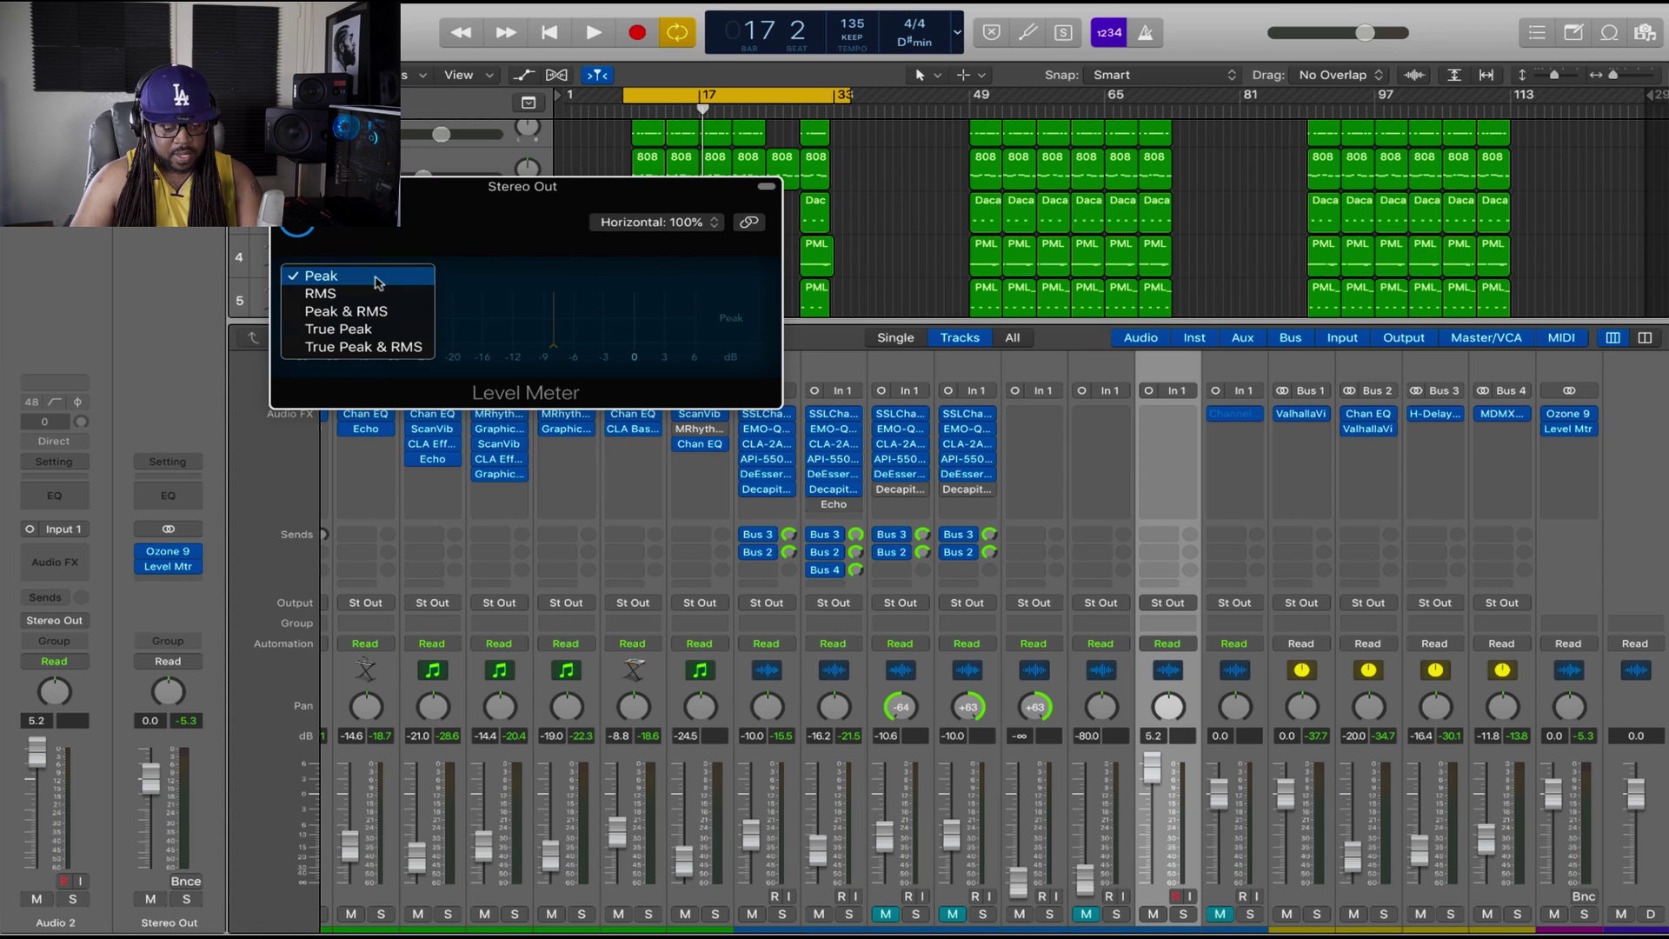
{"action": "left_click", "coordinate": [375, 312]}
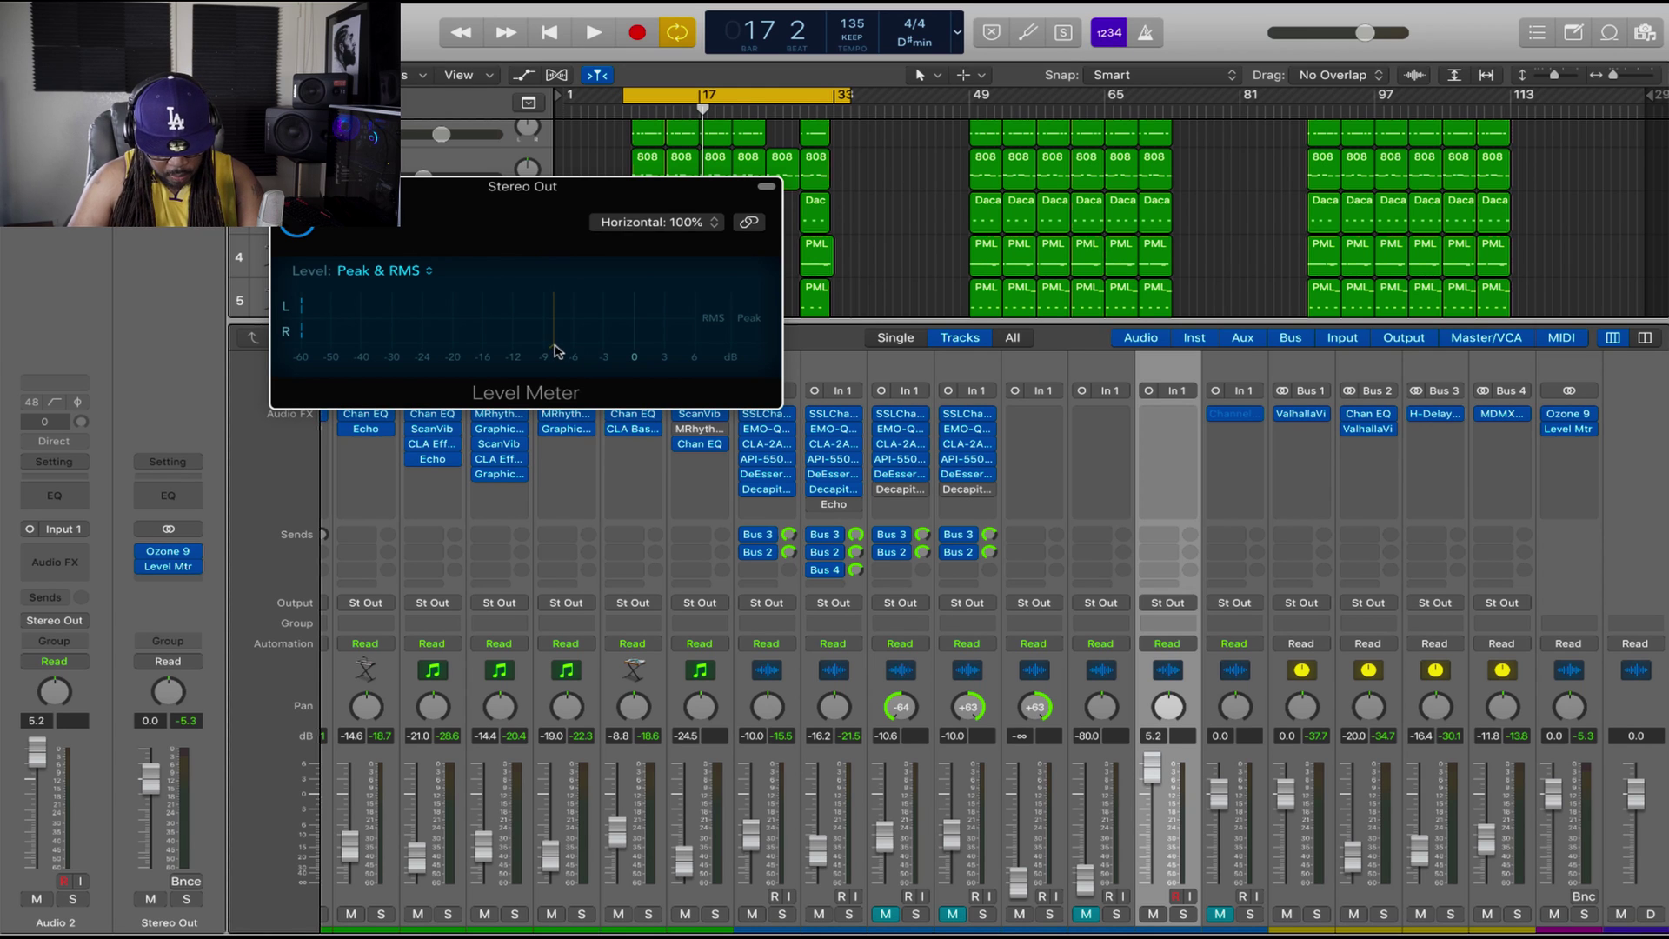
{"action": "left_click_drag", "start_coordinate": [557, 350], "coordinate": [521, 358]}
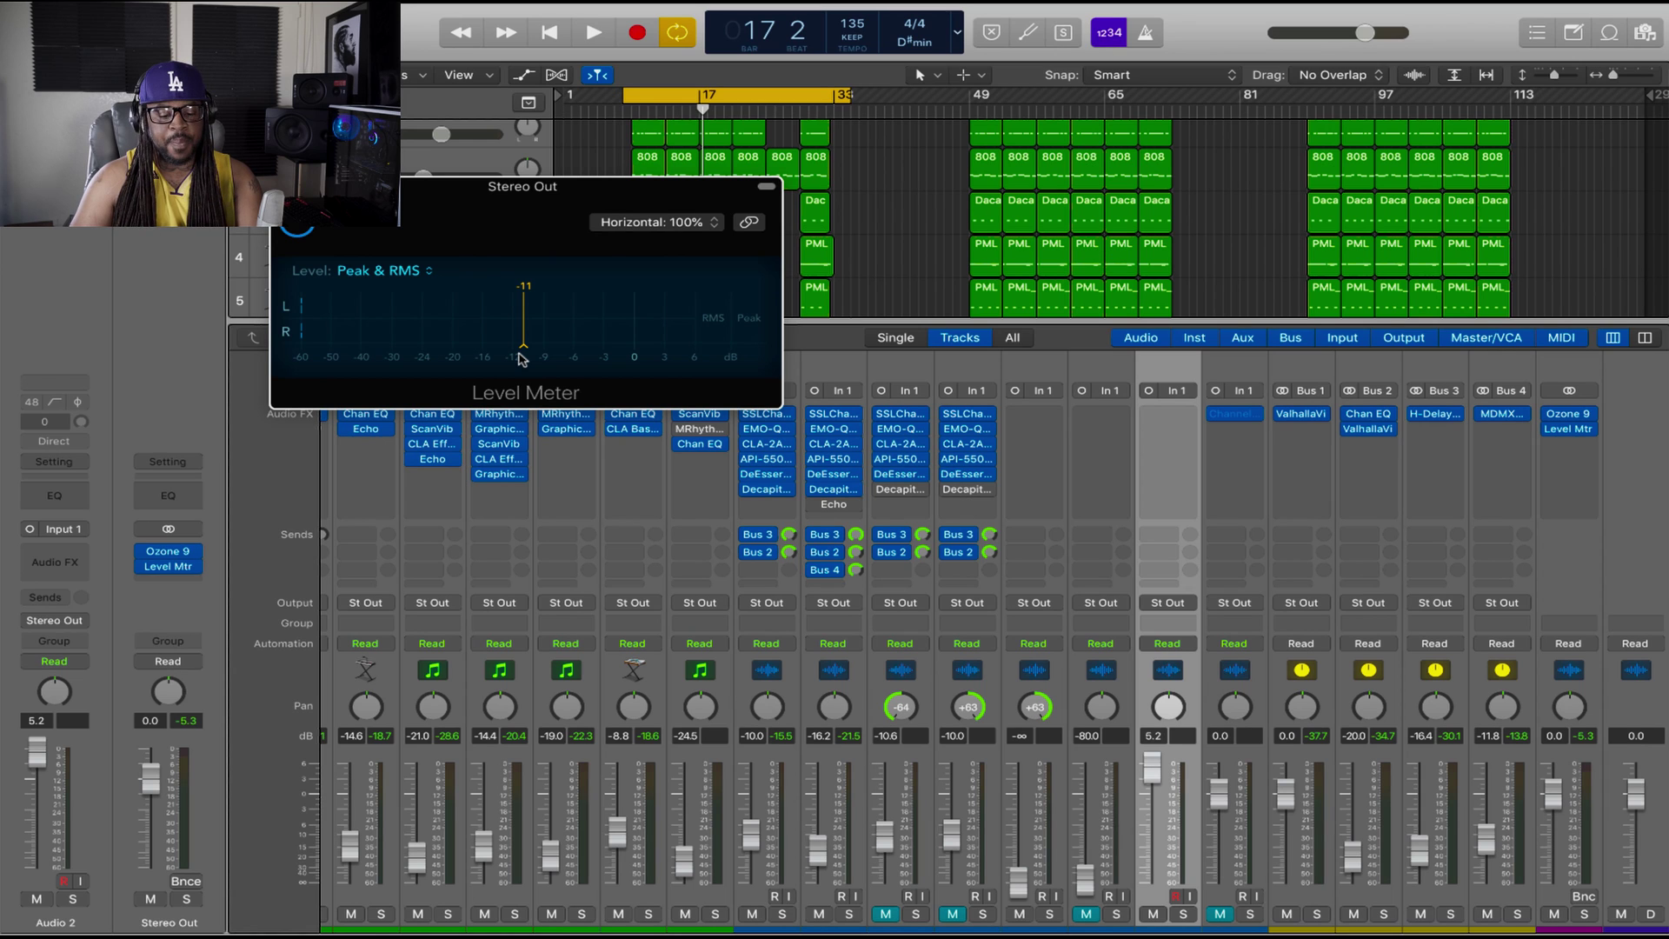
{"action": "left_click_drag", "start_coordinate": [521, 358], "coordinate": [532, 352]}
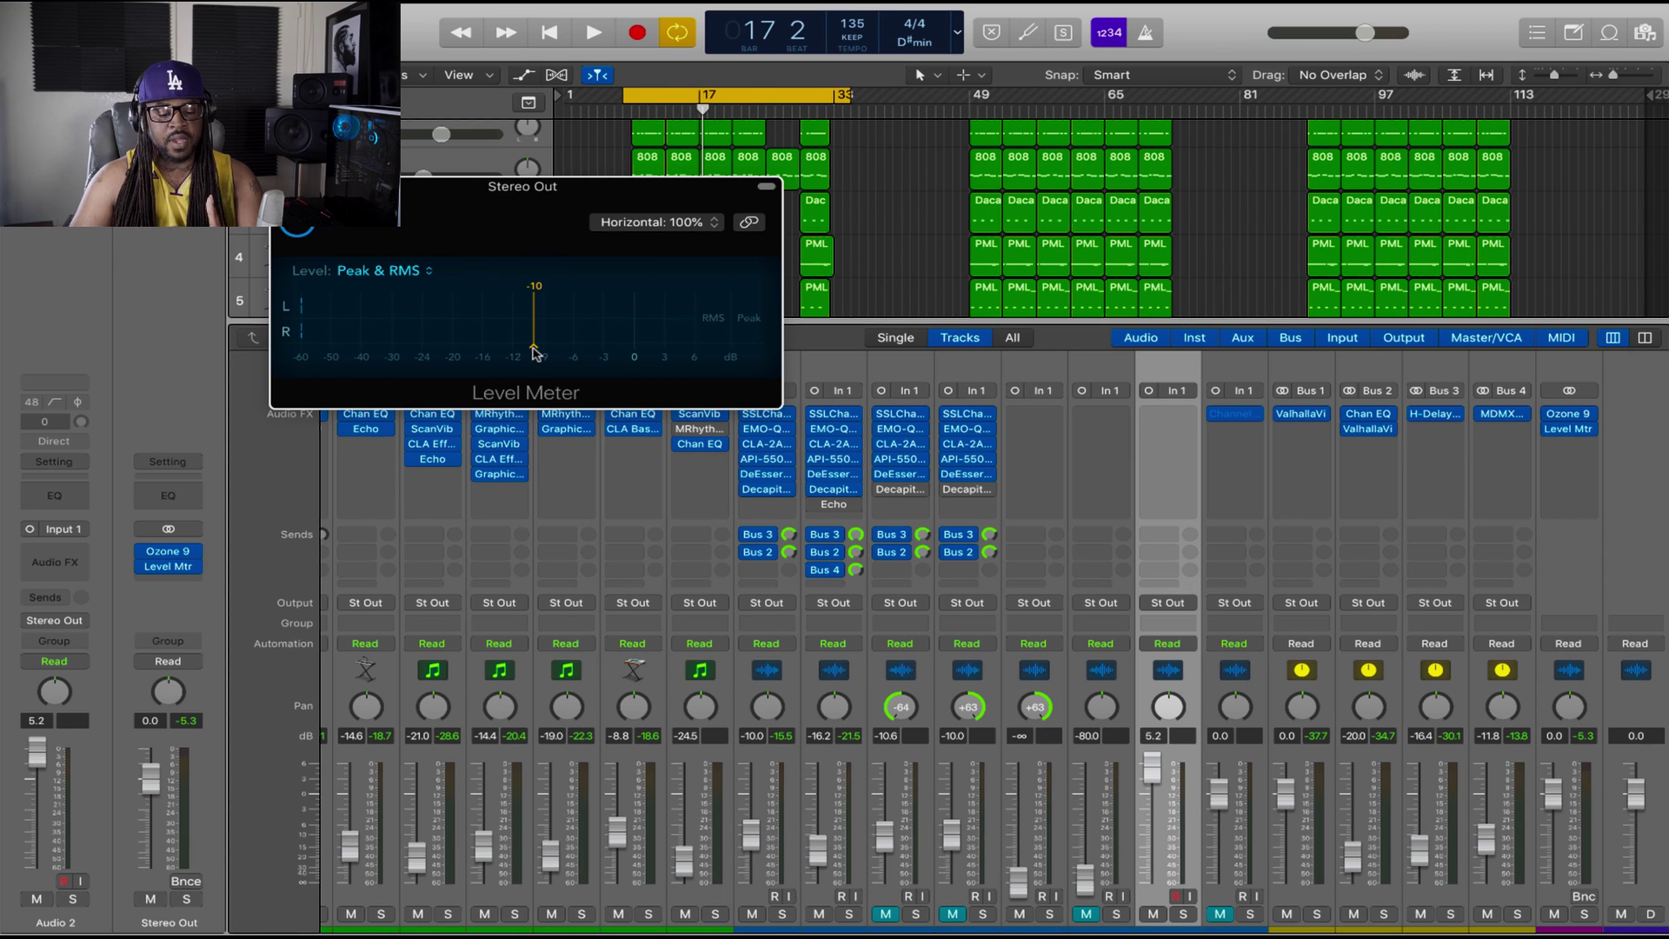
{"action": "mouse_move", "coordinate": [533, 351]}
{"action": "left_mouse_down"}
{"action": "mouse_move", "coordinate": [555, 354]}
{"action": "mouse_move", "coordinate": [560, 333]}
{"action": "mouse_move", "coordinate": [556, 353]}
{"action": "left_mouse_up"}
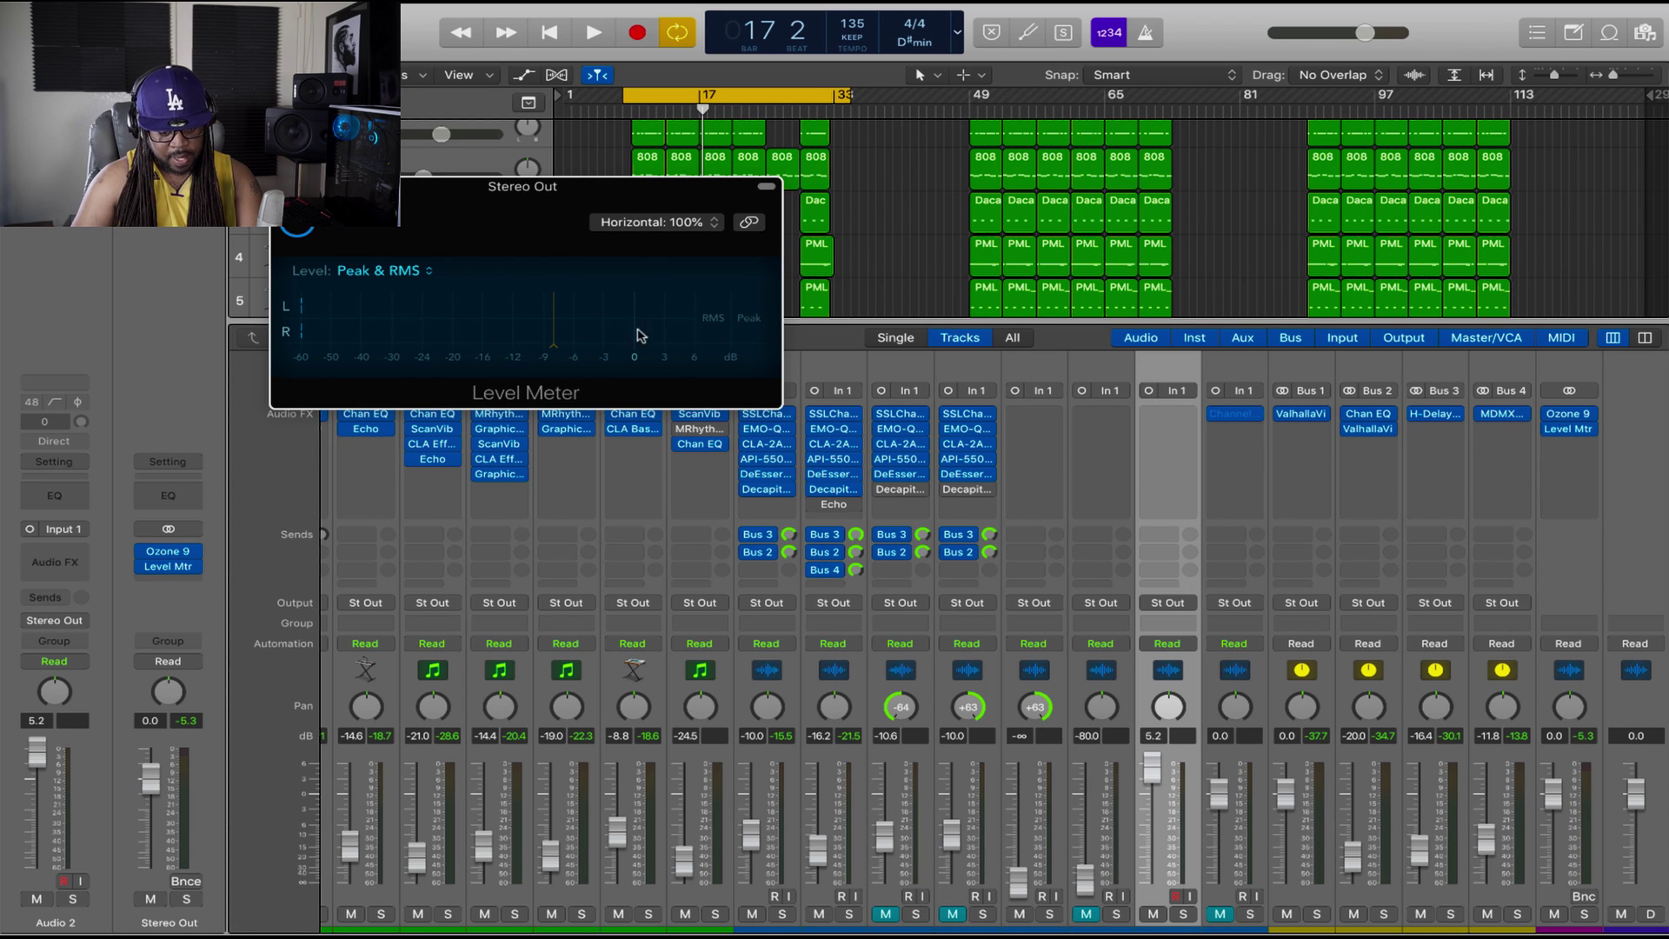
Play the song and stop it, leaving Stereo Out readings of about -17.3 dB RMS and -3.6/-3.9 dB peaks
{"action": "key", "text": "space"}
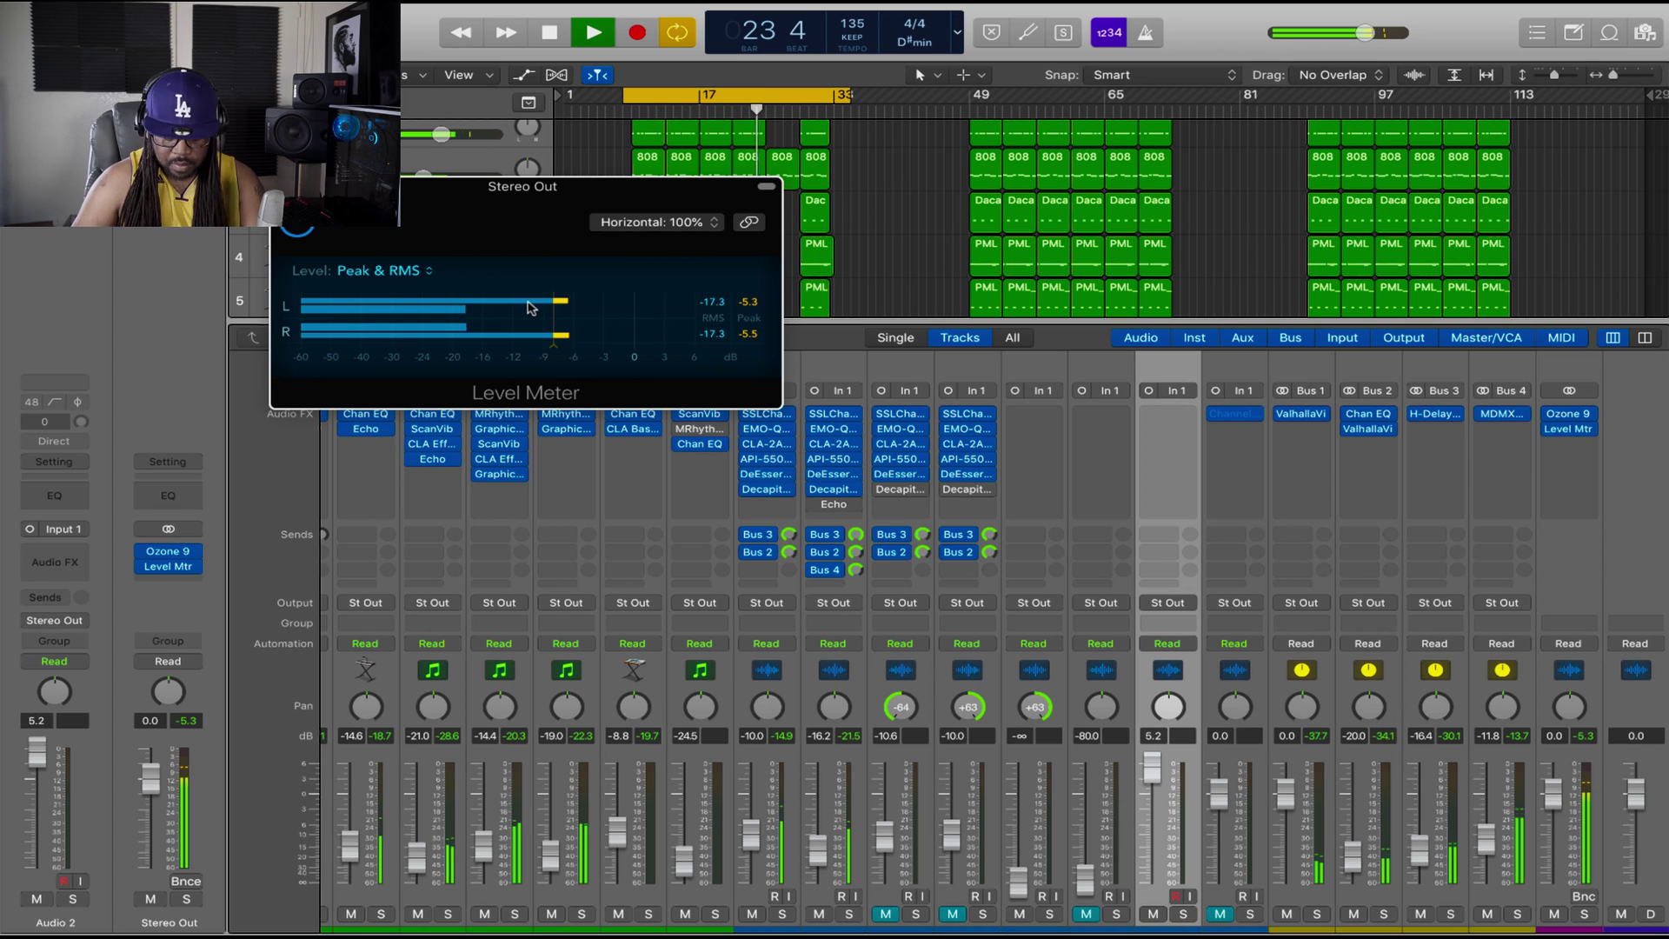
{"action": "key", "text": "space"}
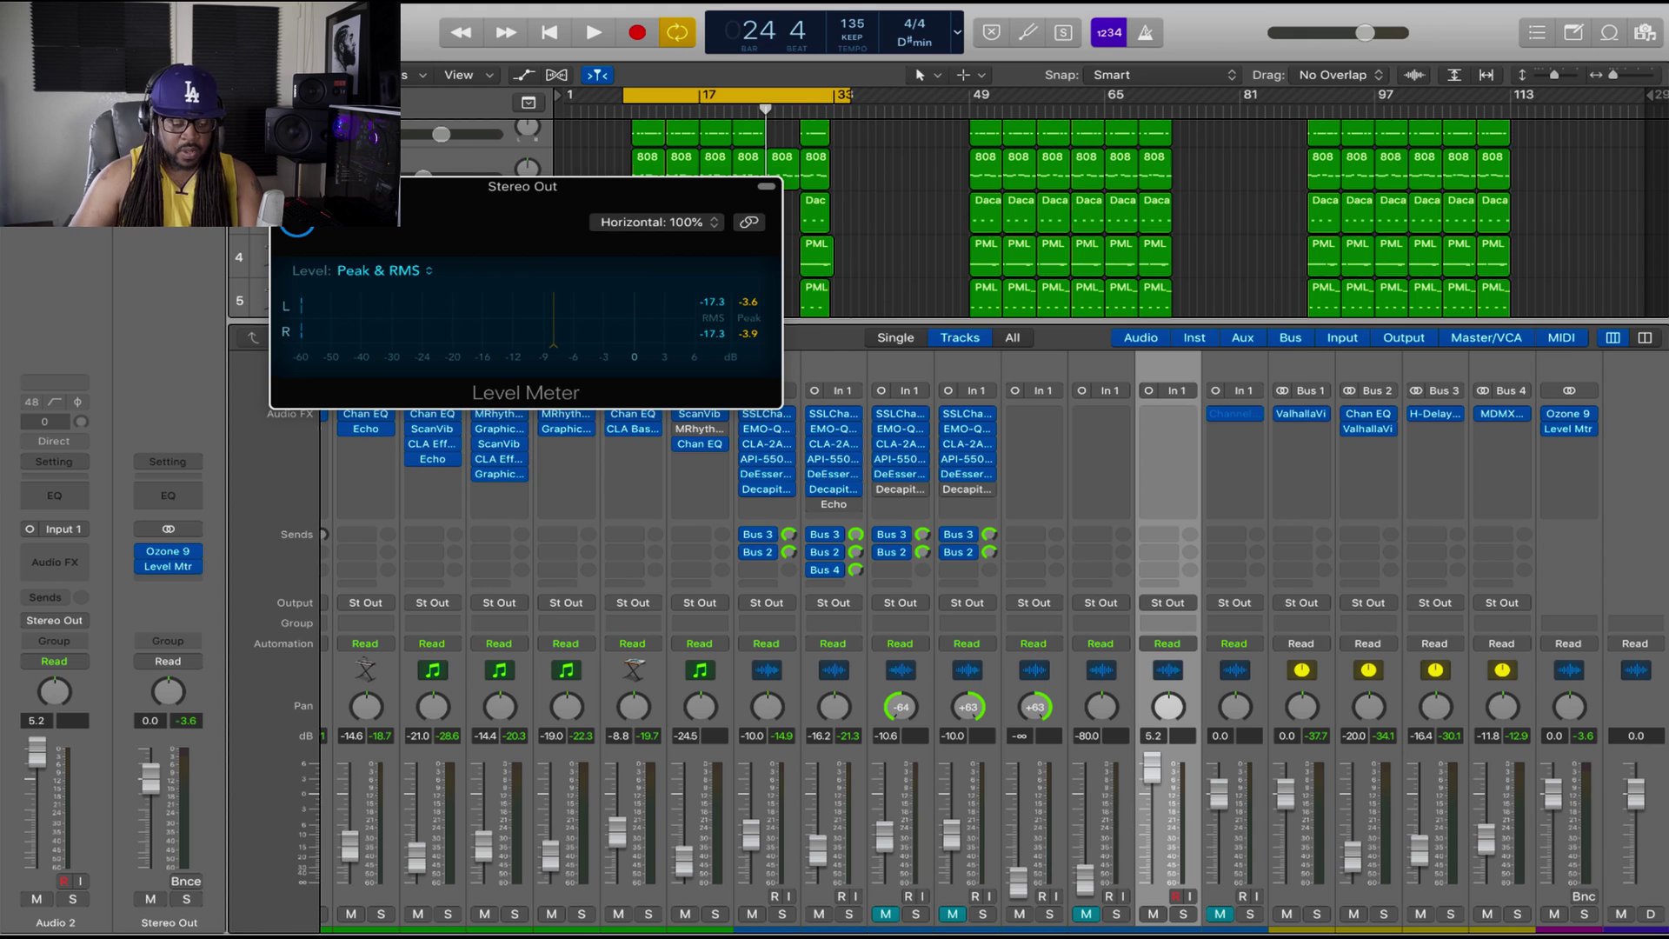
{"action": "key", "text": "super+w"}
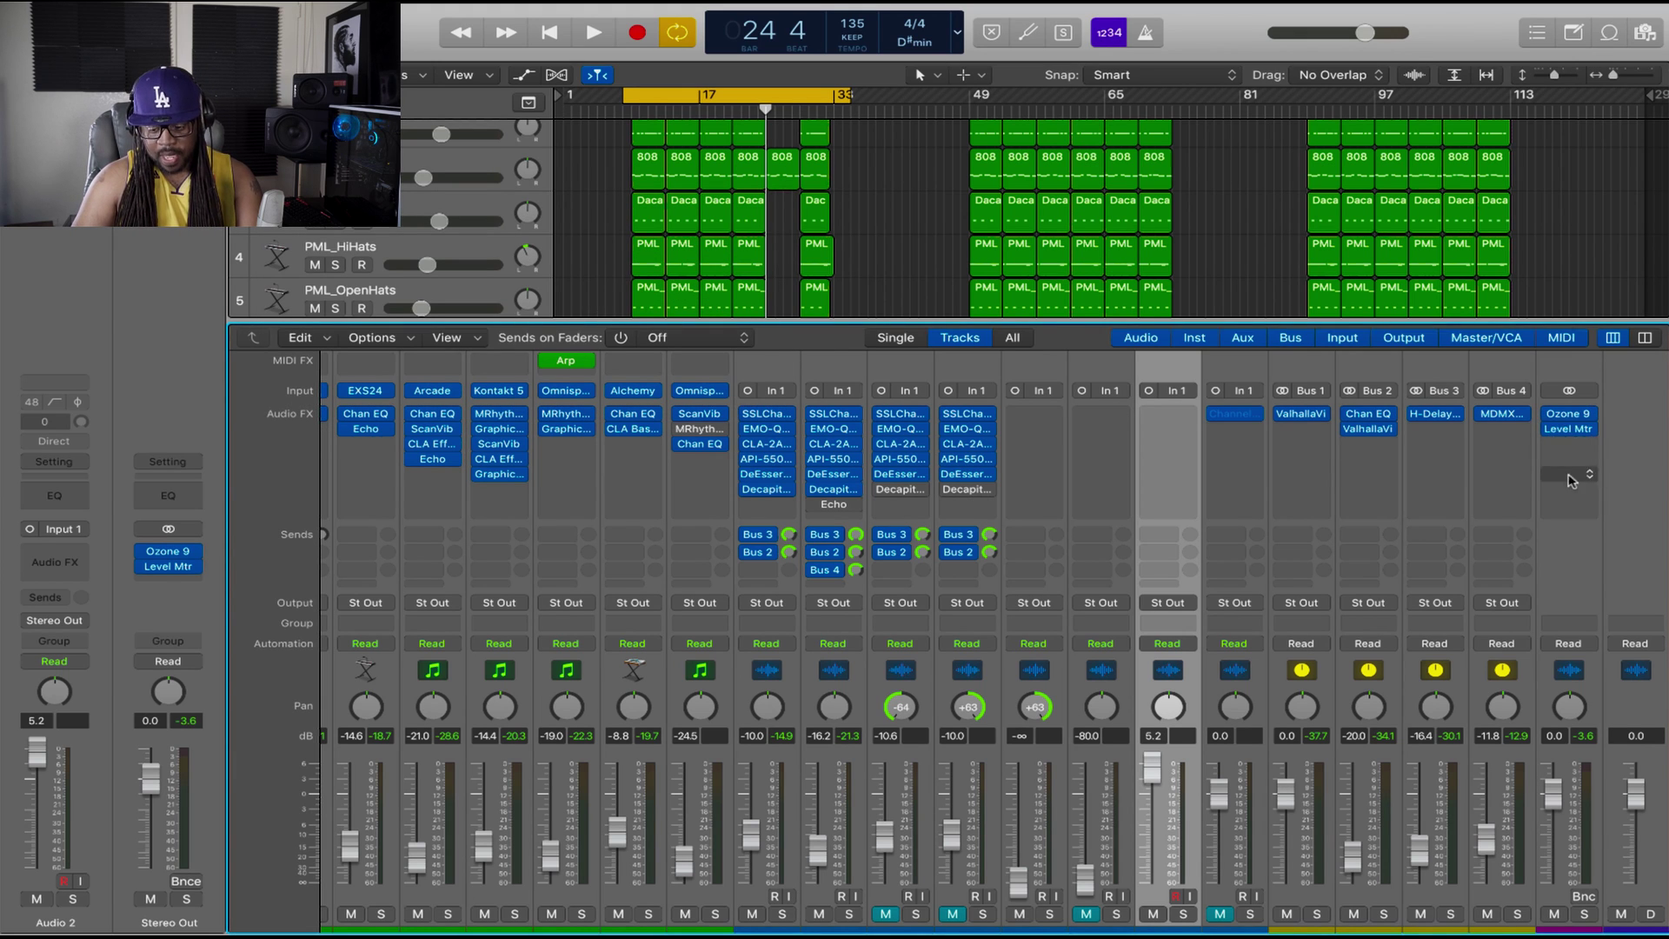
{"action": "mouse_move", "coordinate": [1564, 430]}
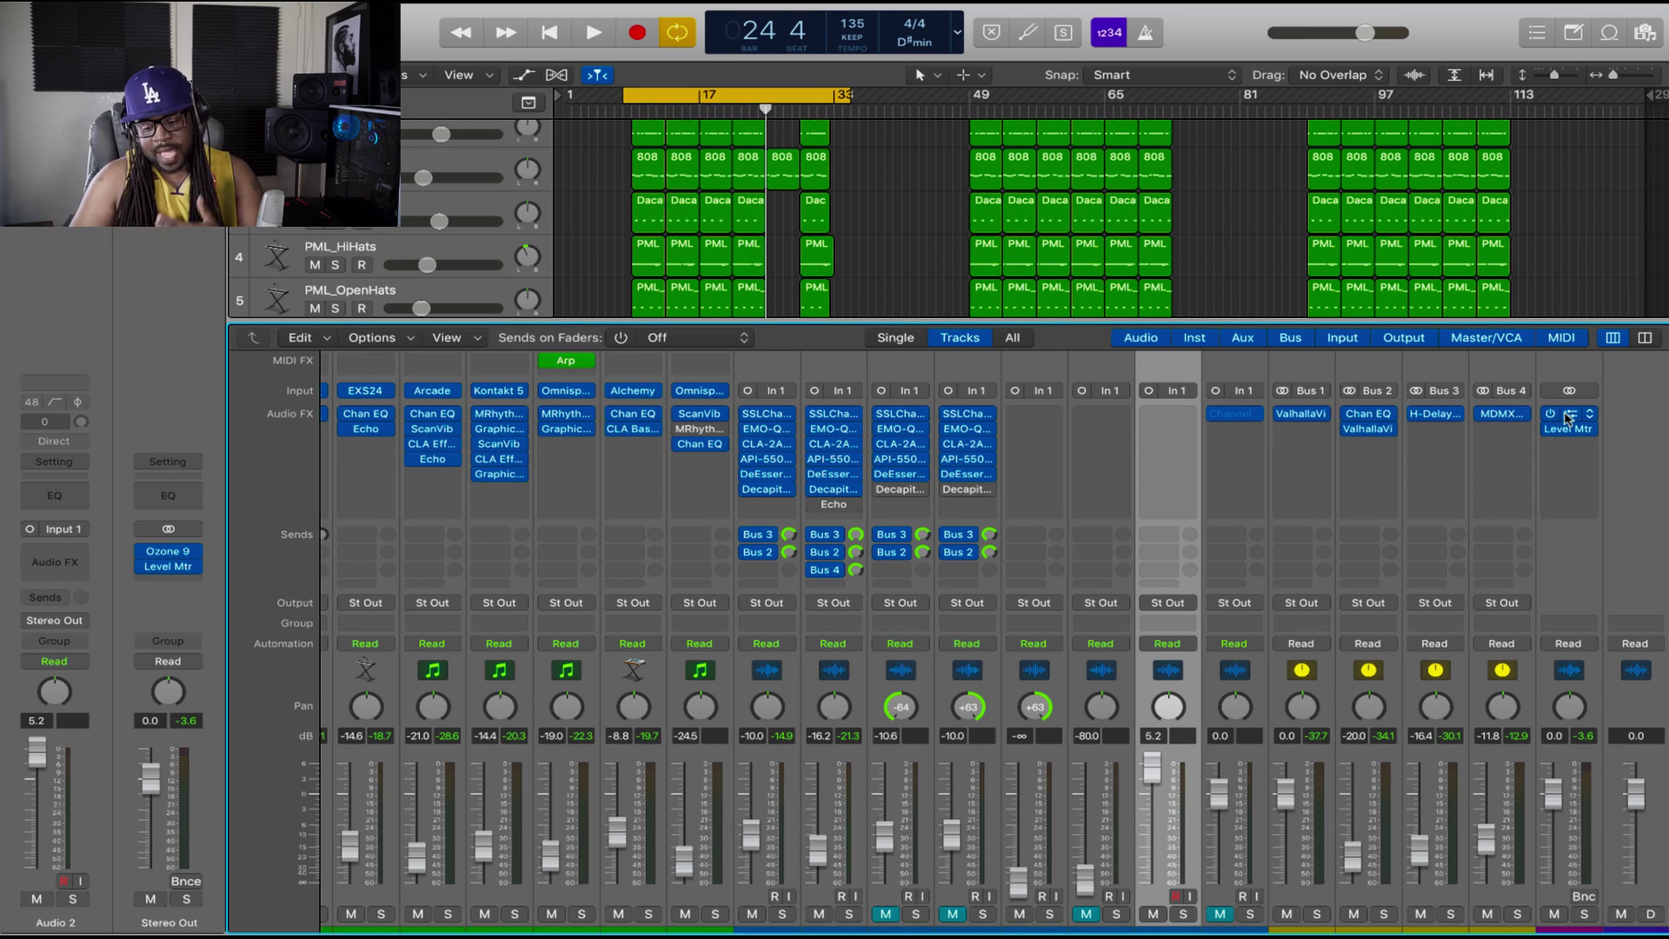
Reopen Ozone 9 on Stereo Out to view its Imager width and vectorscope
{"action": "left_click", "coordinate": [1567, 418]}
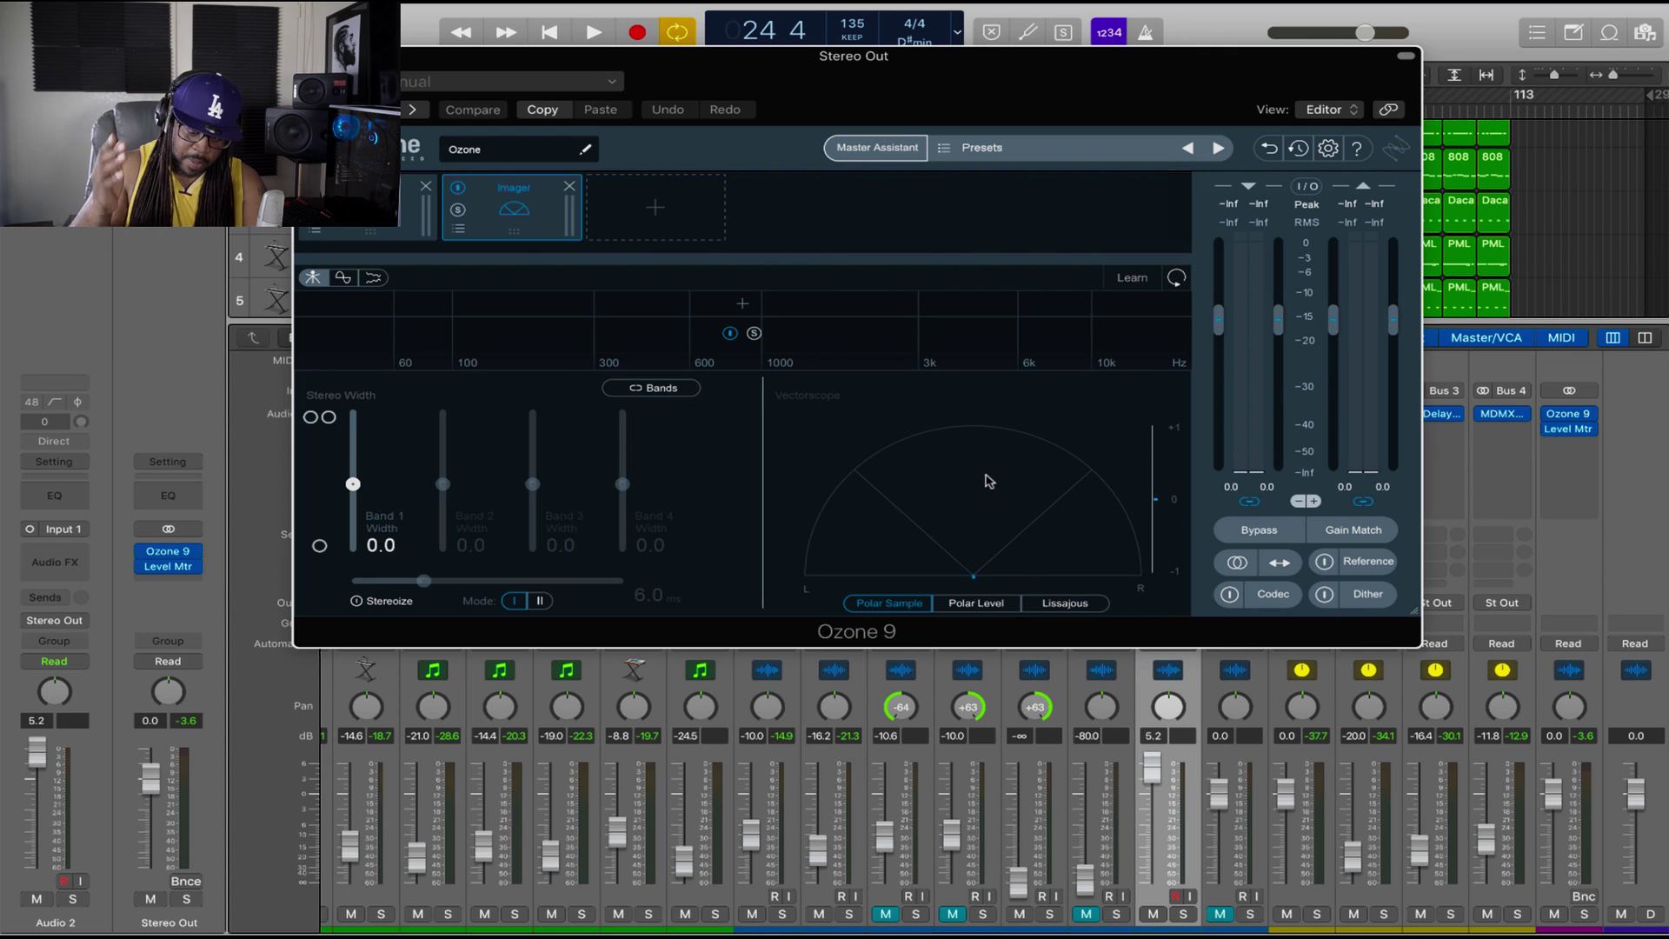
{"action": "key", "text": "space"}
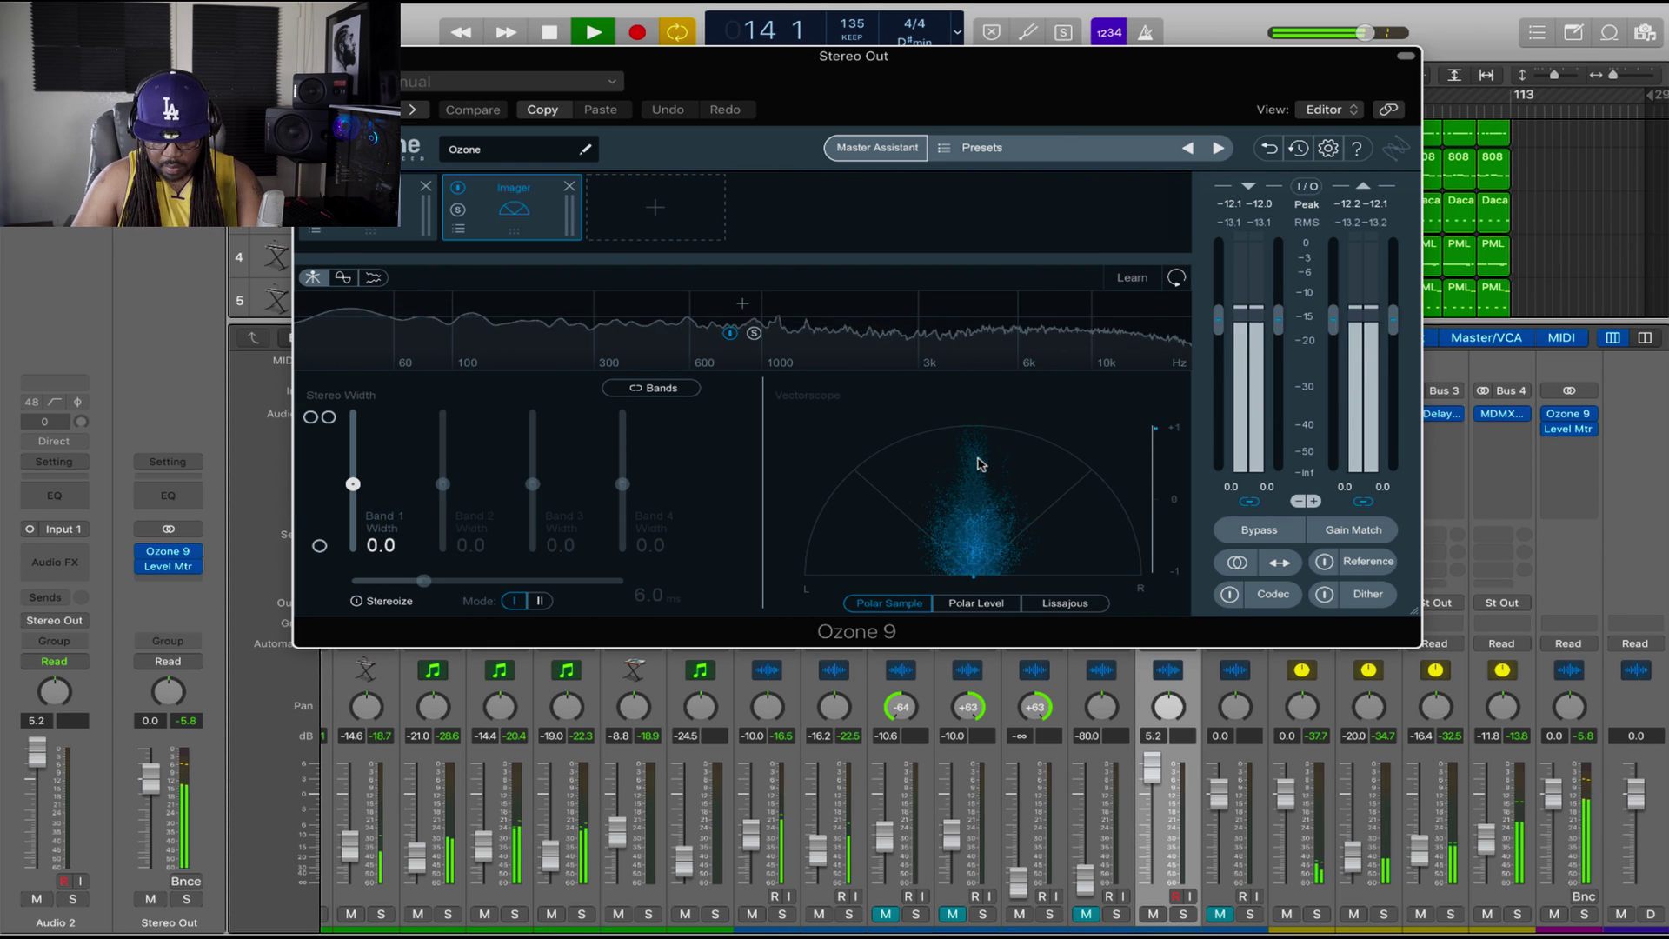
{"action": "key", "text": "space"}
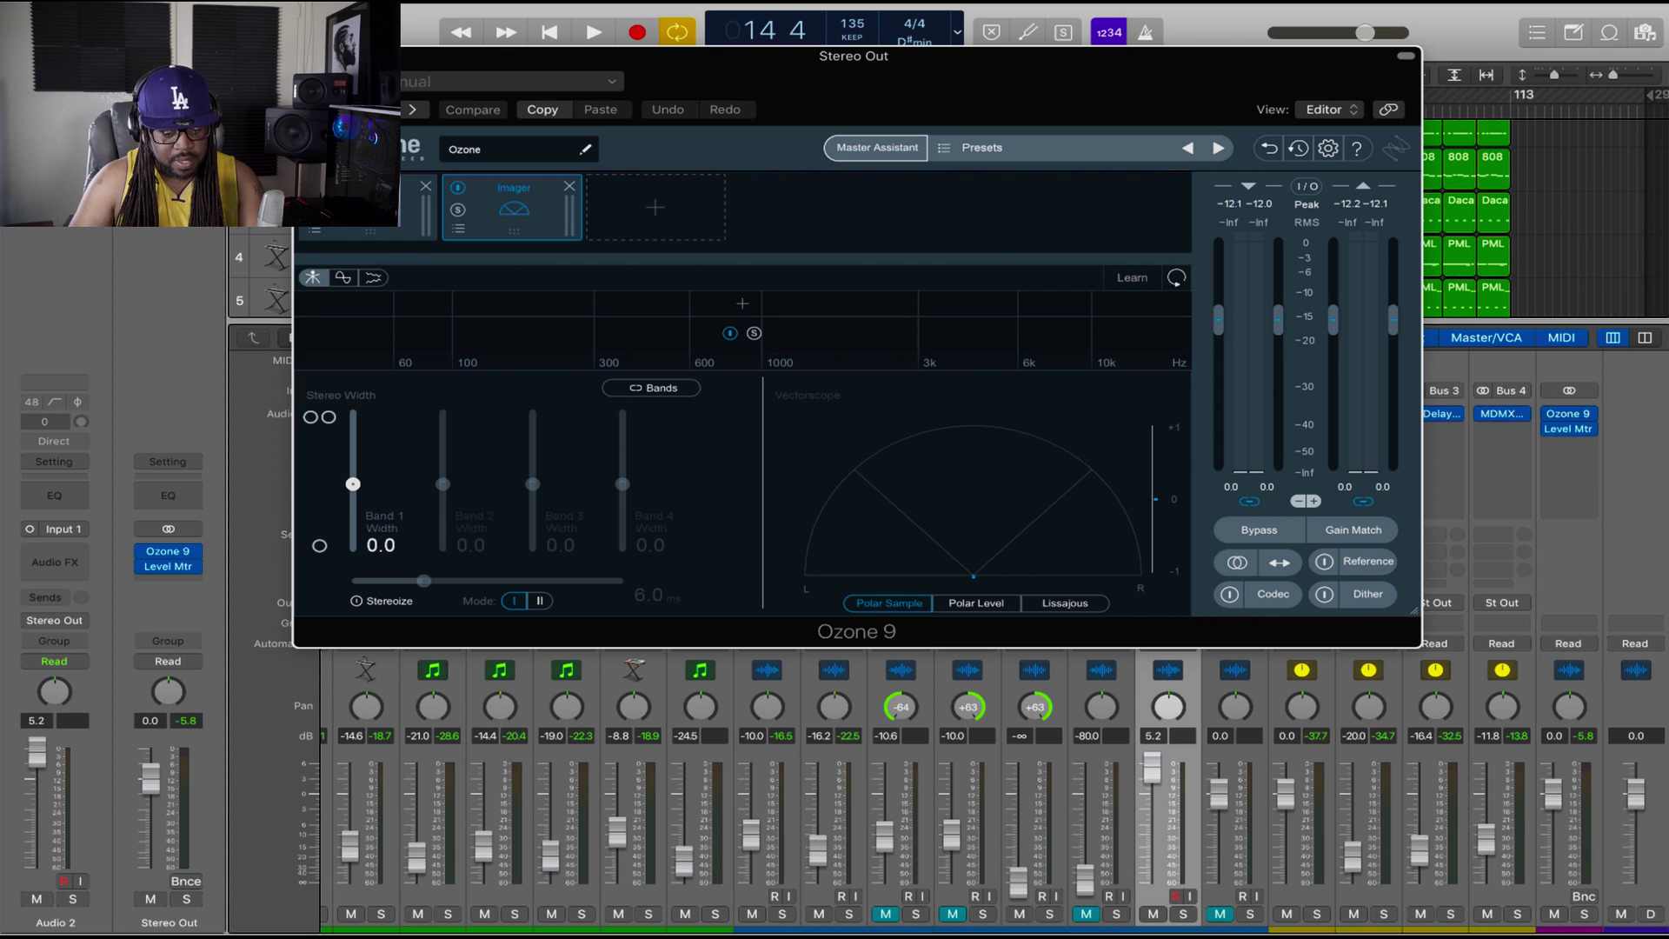
{"action": "left_click", "coordinate": [304, 56]}
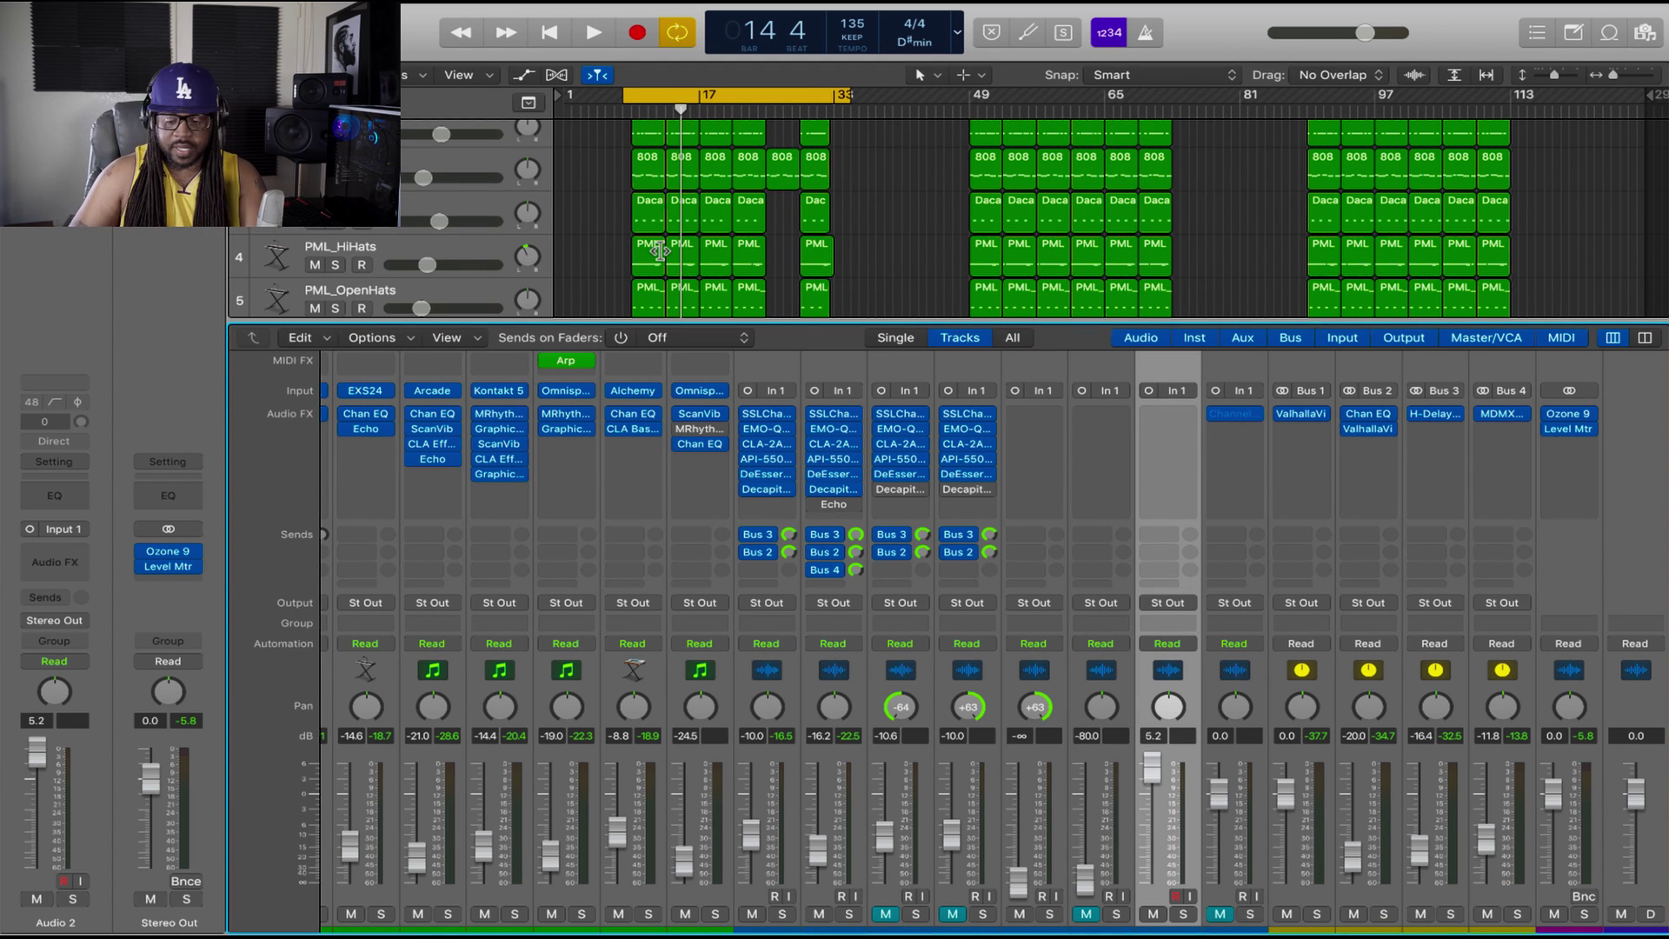
Open the project bounce dialog for Wave, 24 Bit, 44100 and turn dithering off
{"action": "mouse_move", "coordinate": [409, 7]}
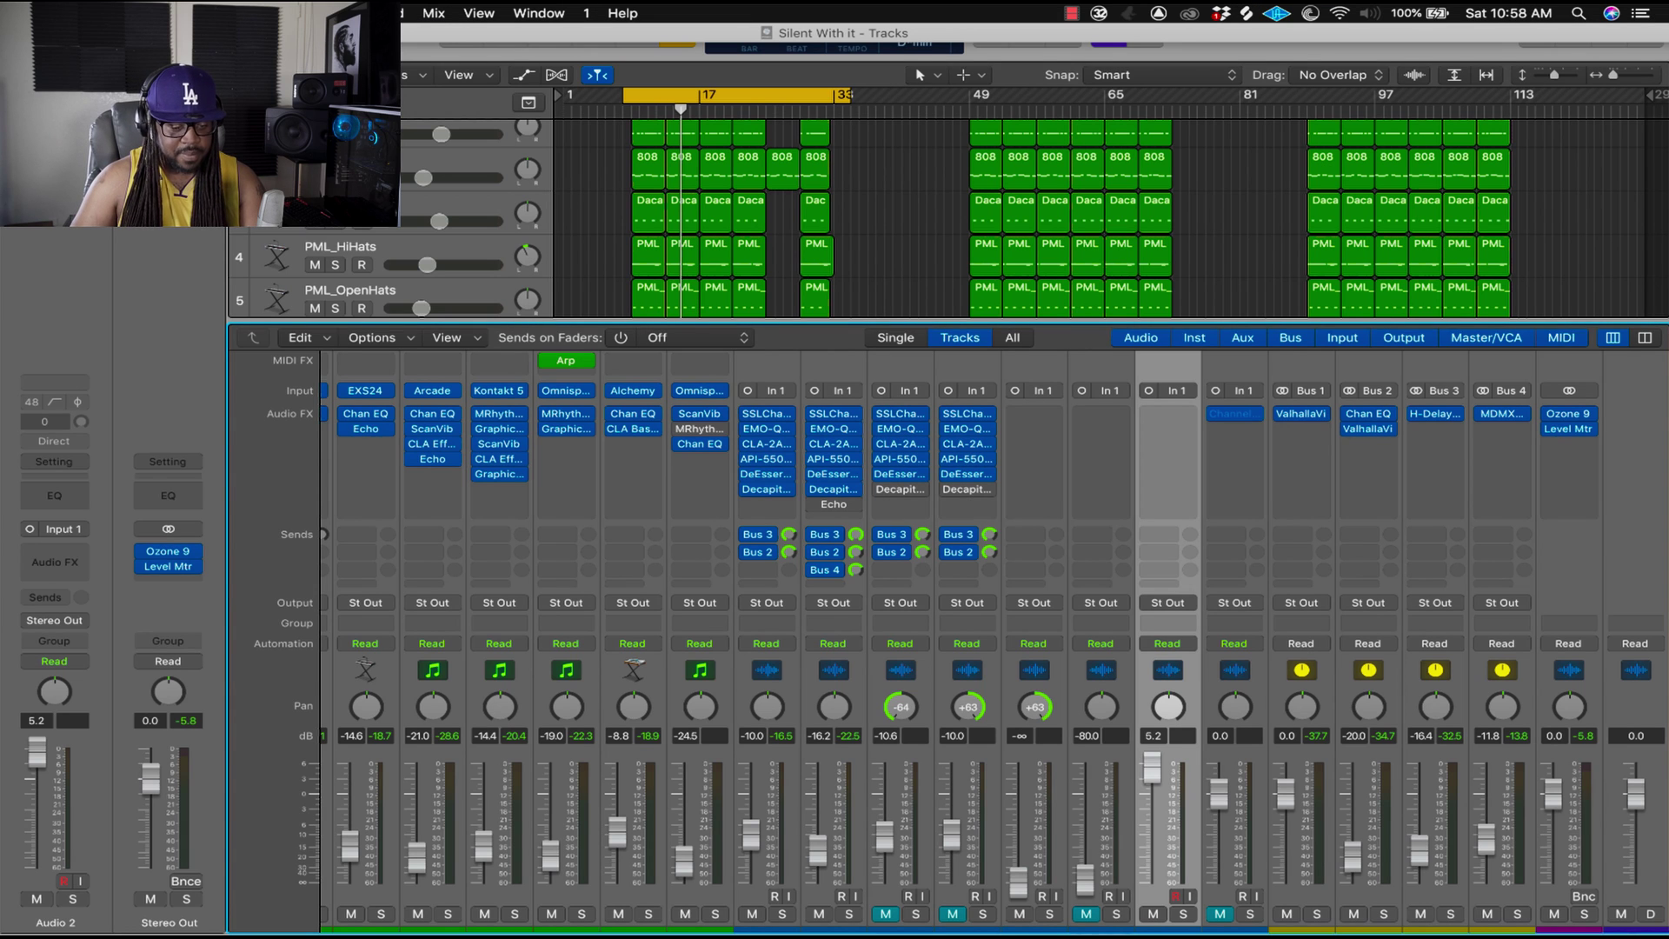
{"action": "left_click", "coordinate": [161, 12]}
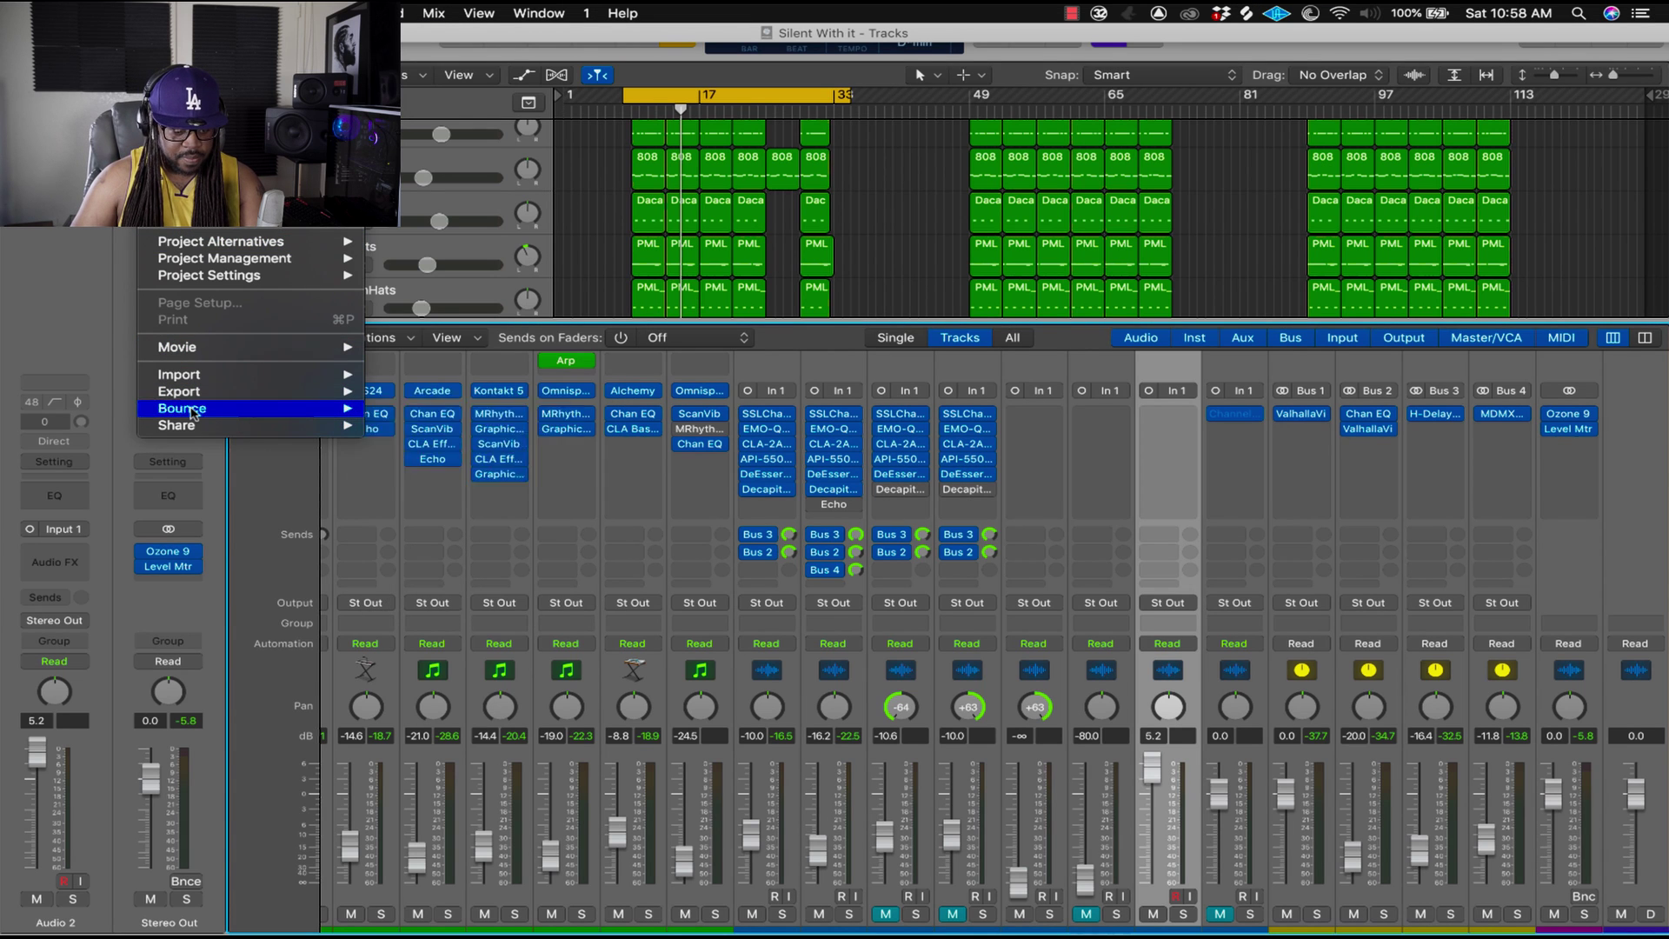
{"action": "mouse_move", "coordinate": [196, 409]}
{"action": "left_click", "coordinate": [449, 470]}
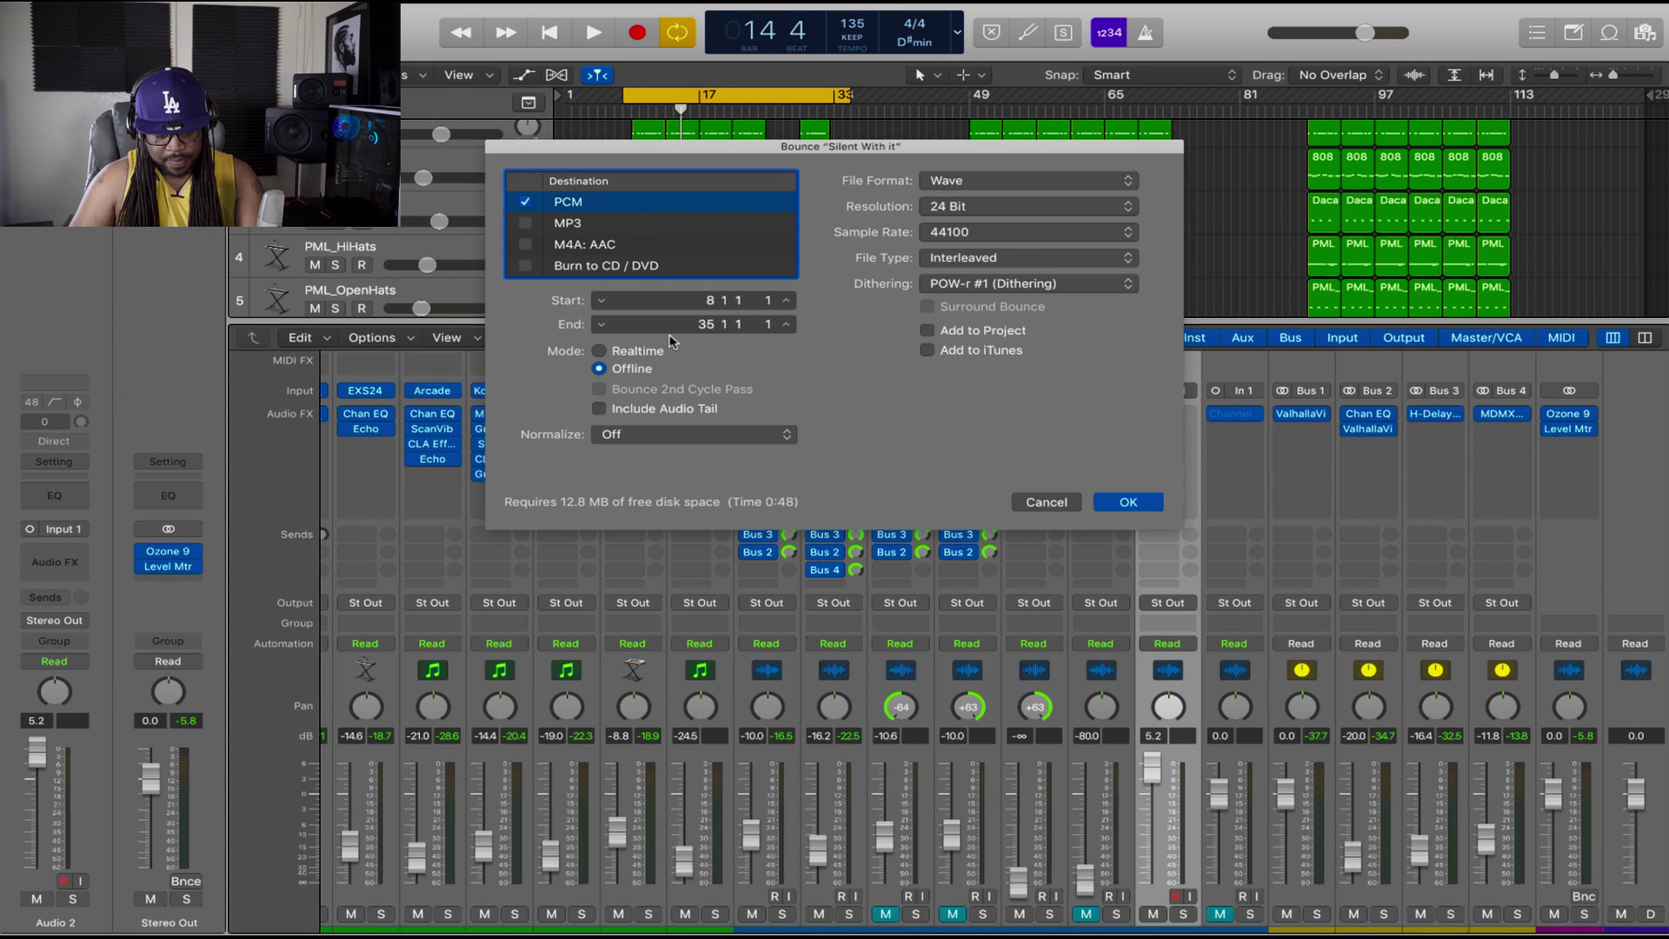
{"action": "left_click", "coordinate": [1069, 284]}
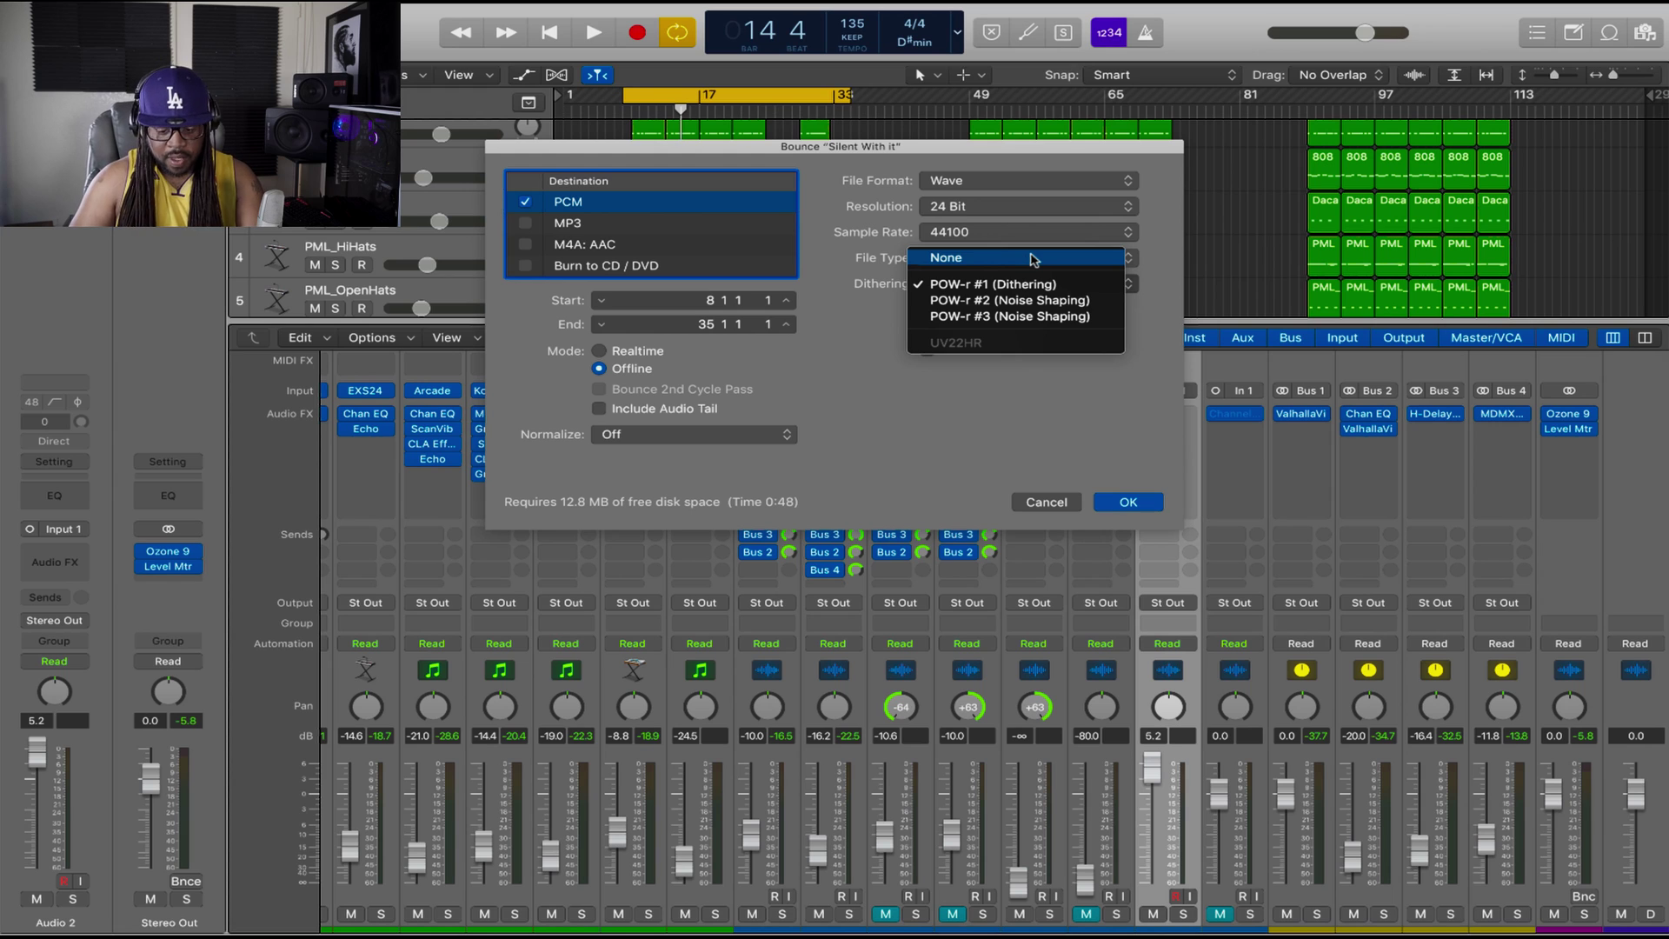
{"action": "left_click", "coordinate": [1033, 259]}
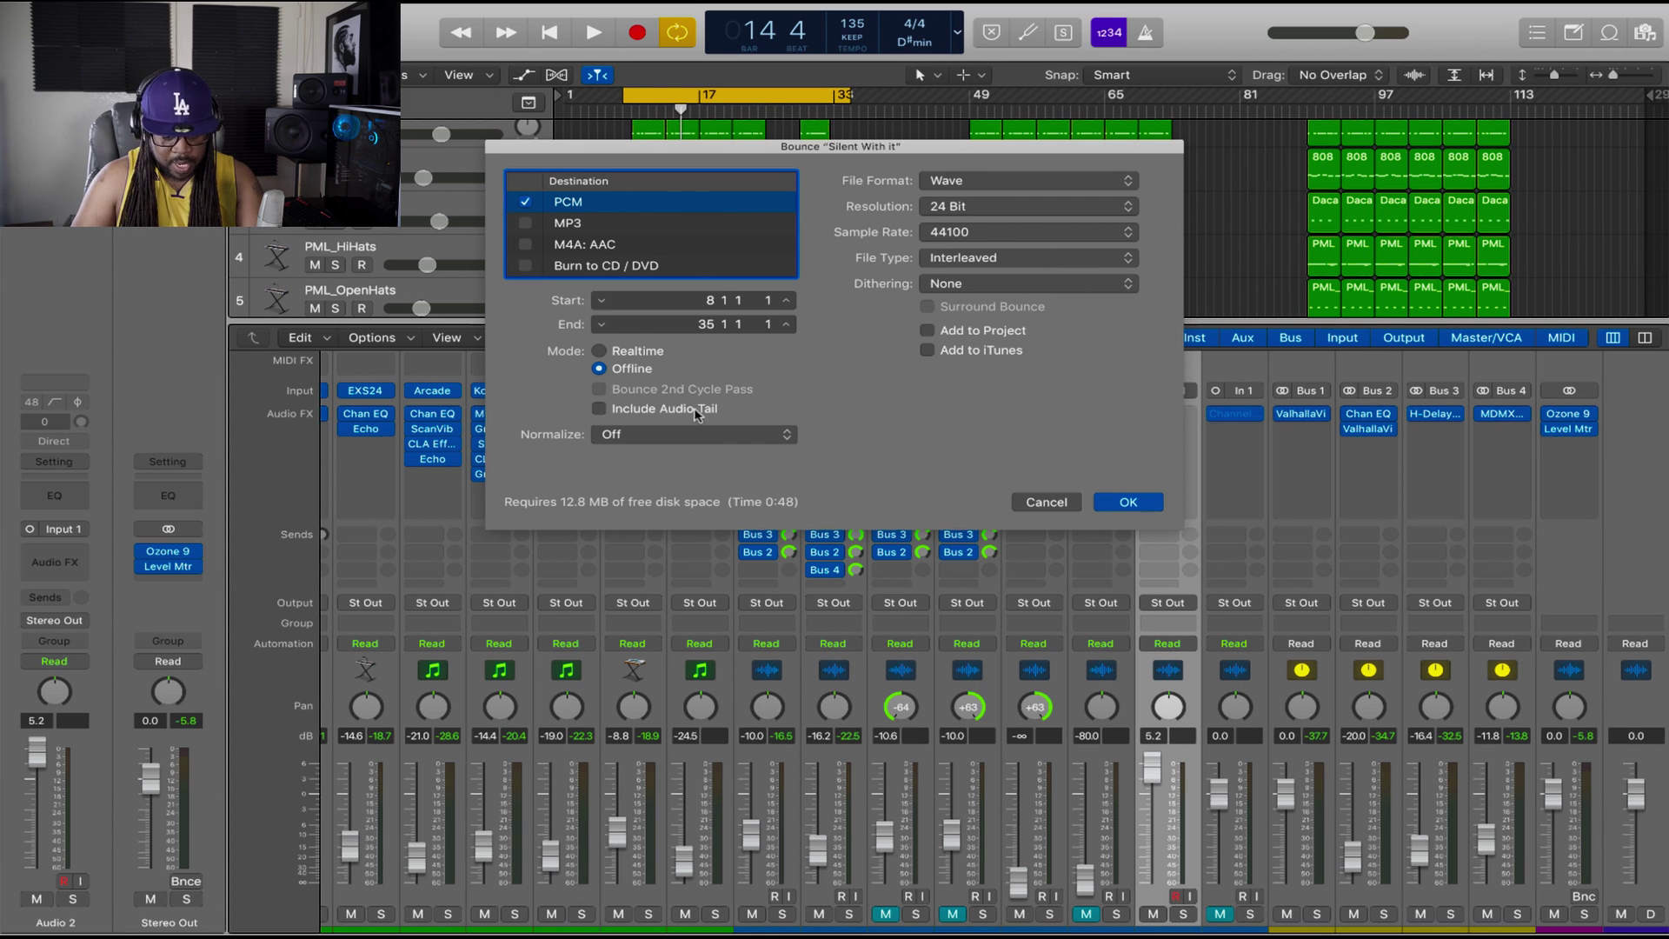
{"action": "left_click", "coordinate": [746, 435]}
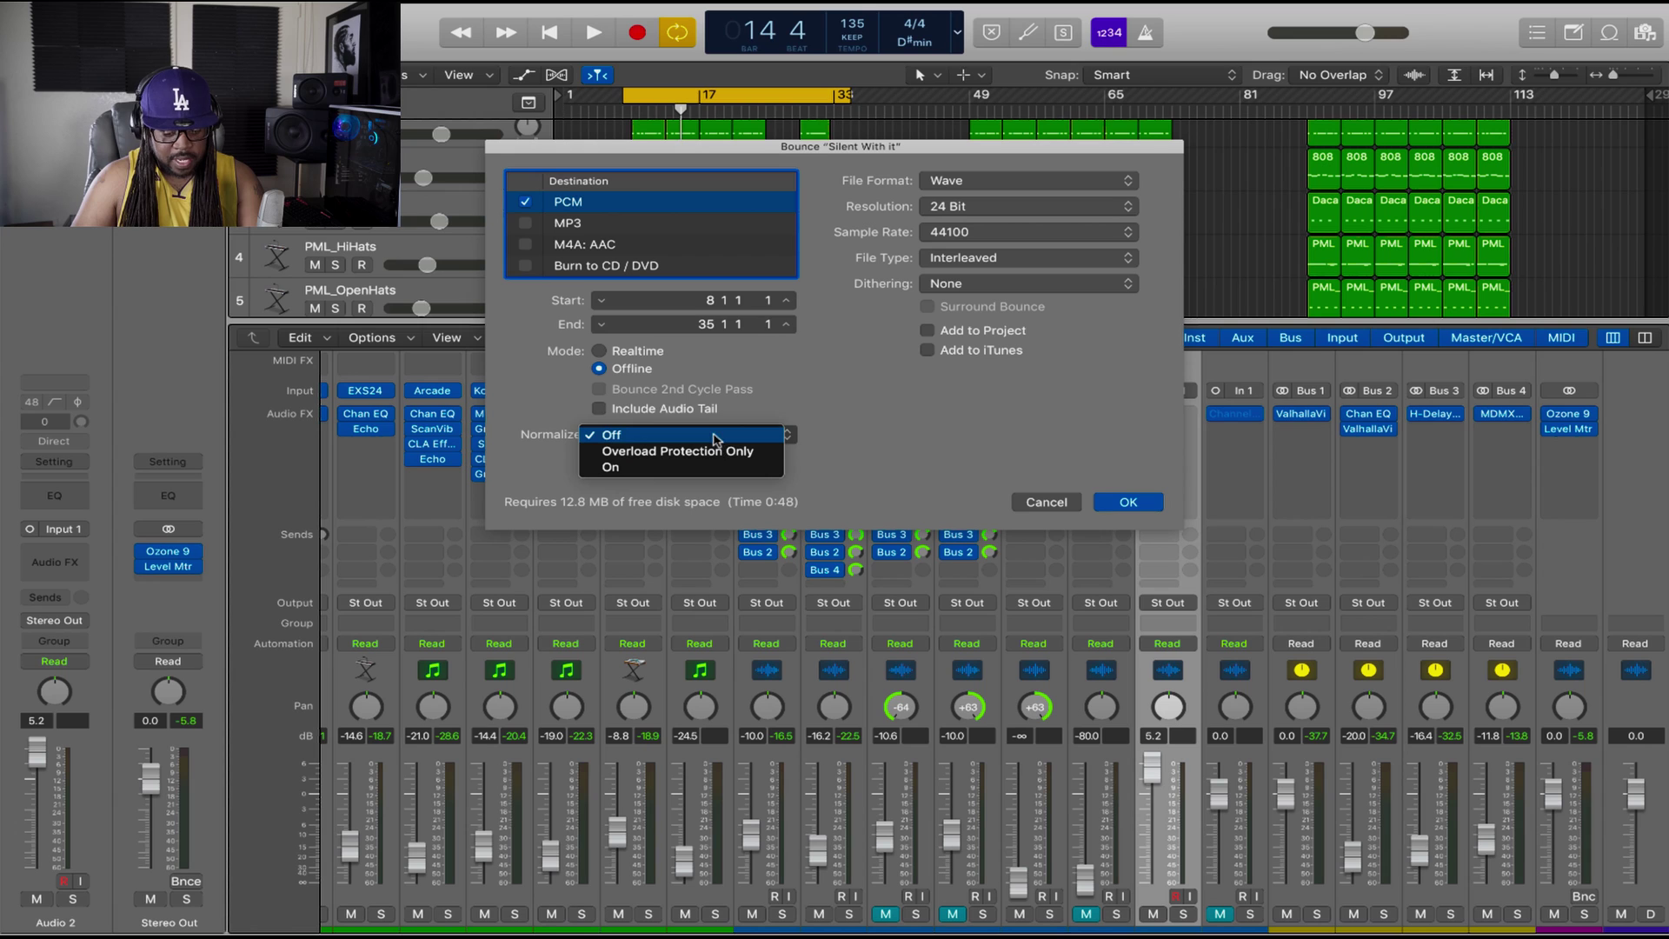
{"action": "left_click", "coordinate": [715, 434]}
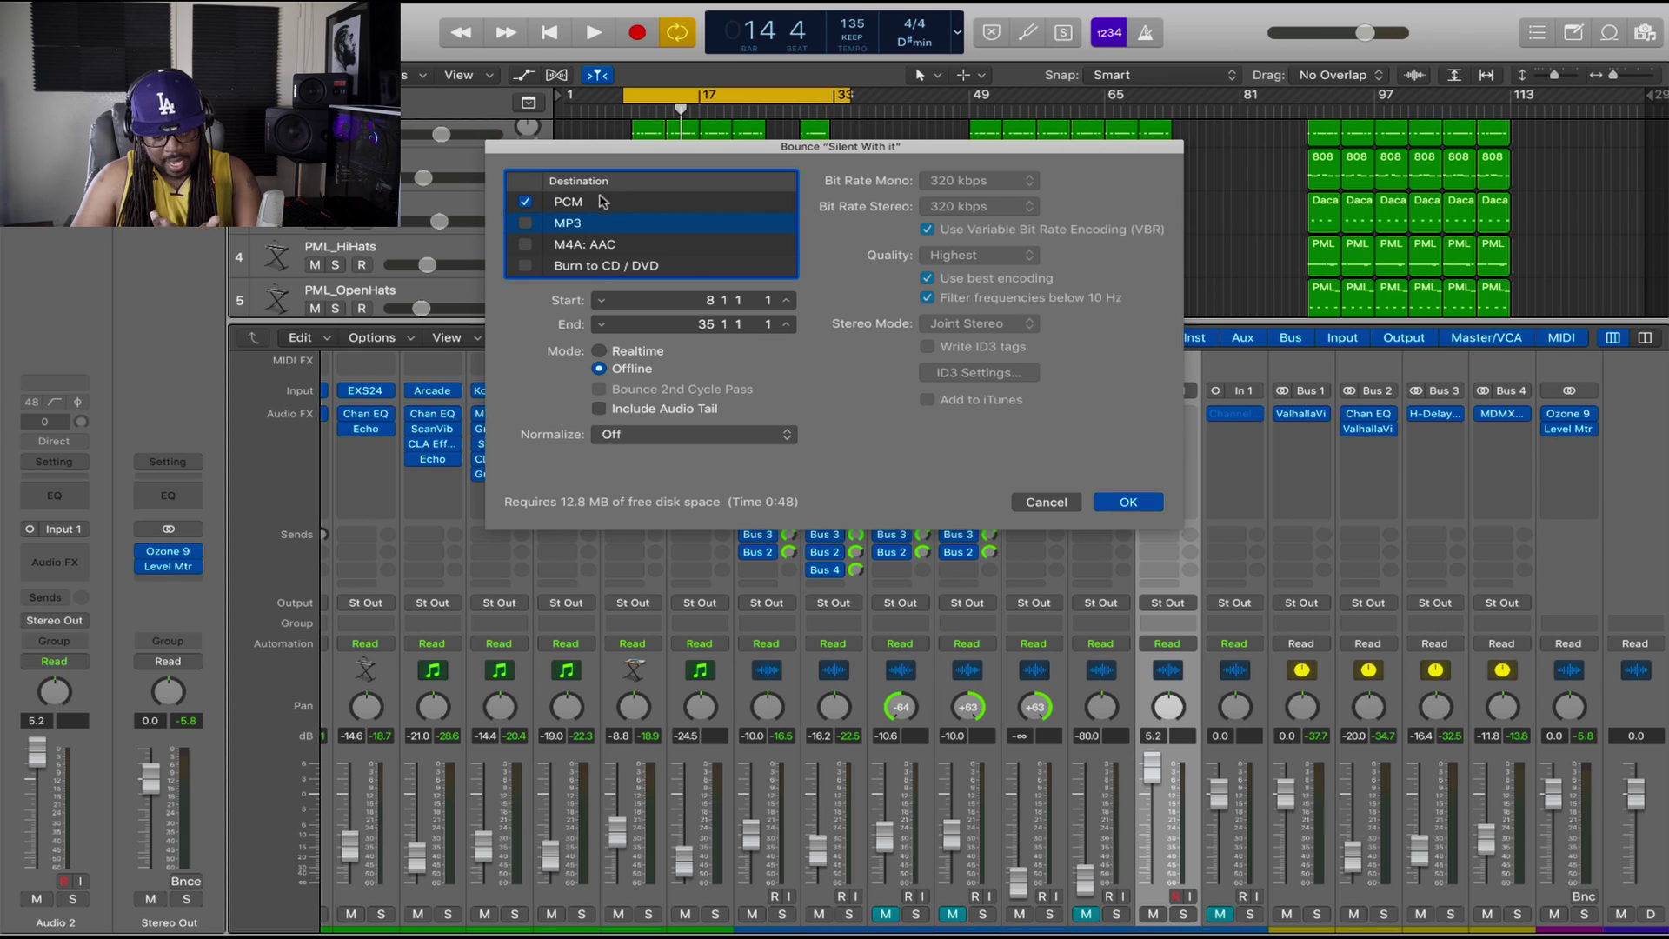
{"action": "left_click", "coordinate": [597, 204]}
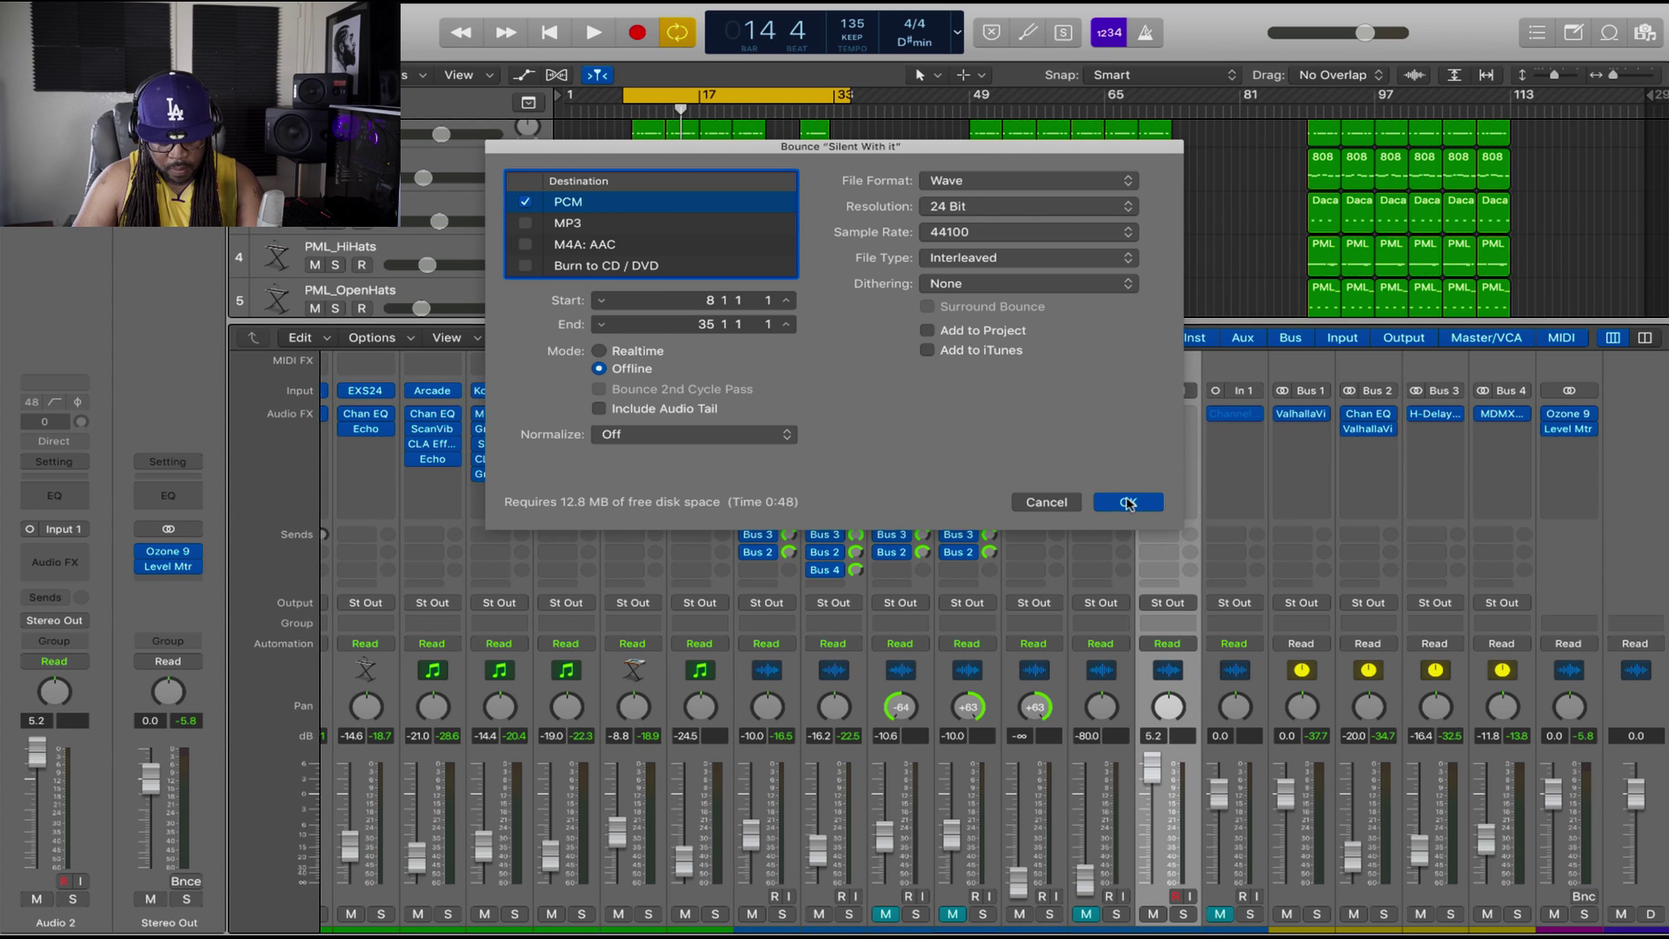
Confirm the bounce settings, choose Desktop as the save location, then cancel the save
{"action": "left_click", "coordinate": [1128, 502]}
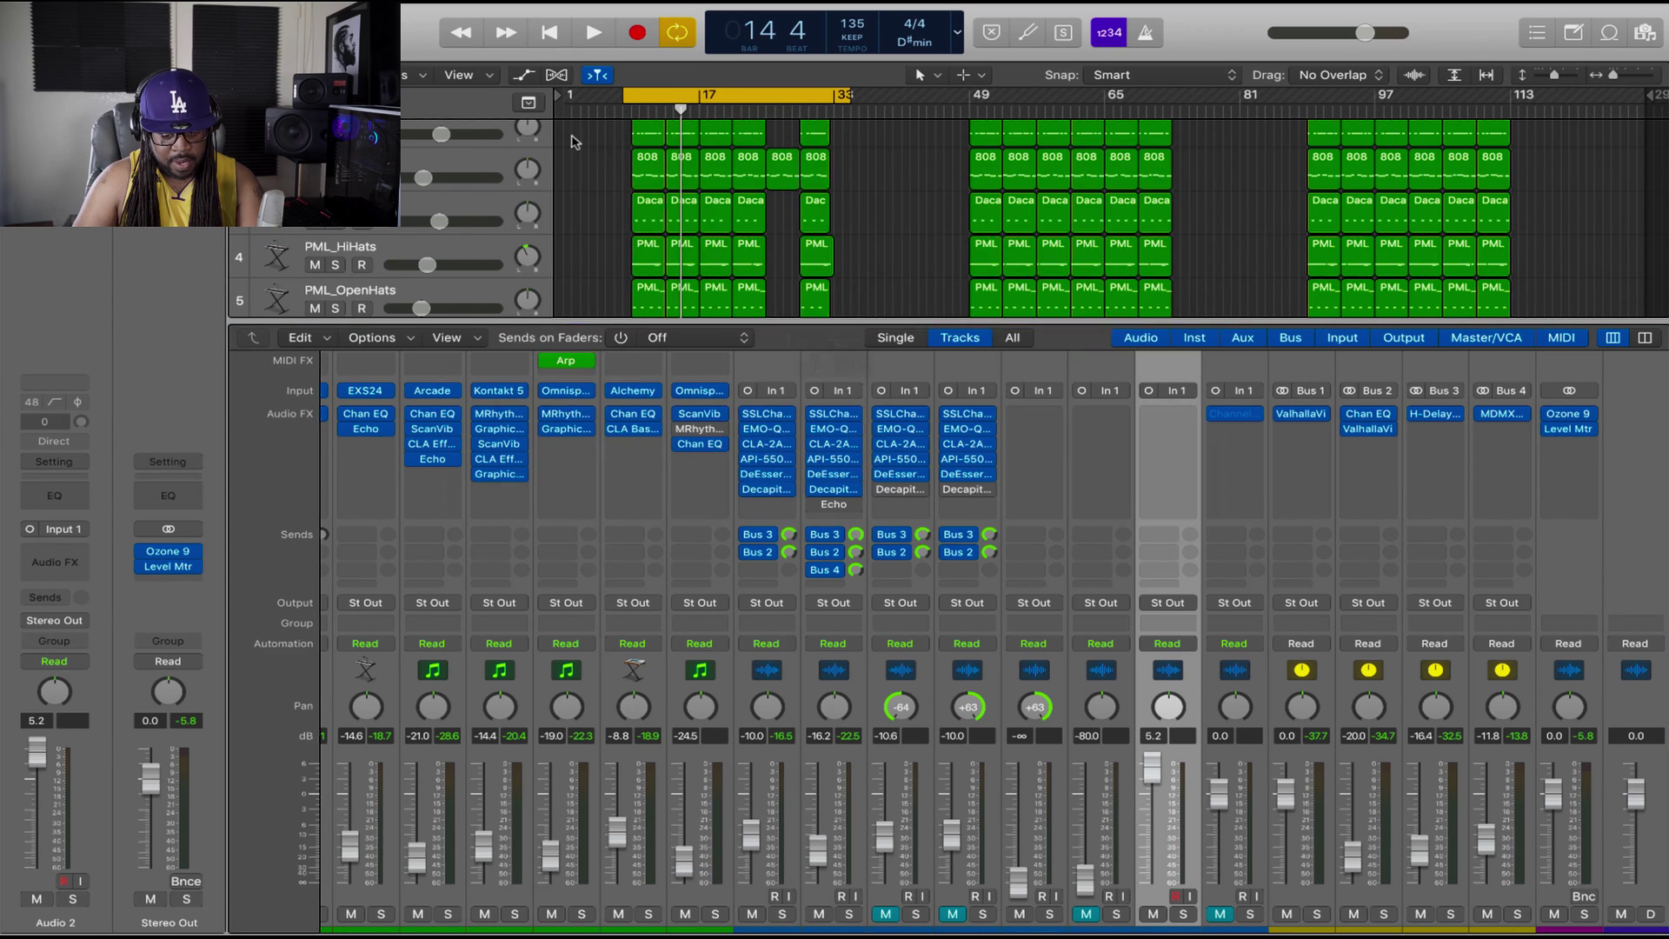
{"action": "left_click", "coordinate": [482, 341]}
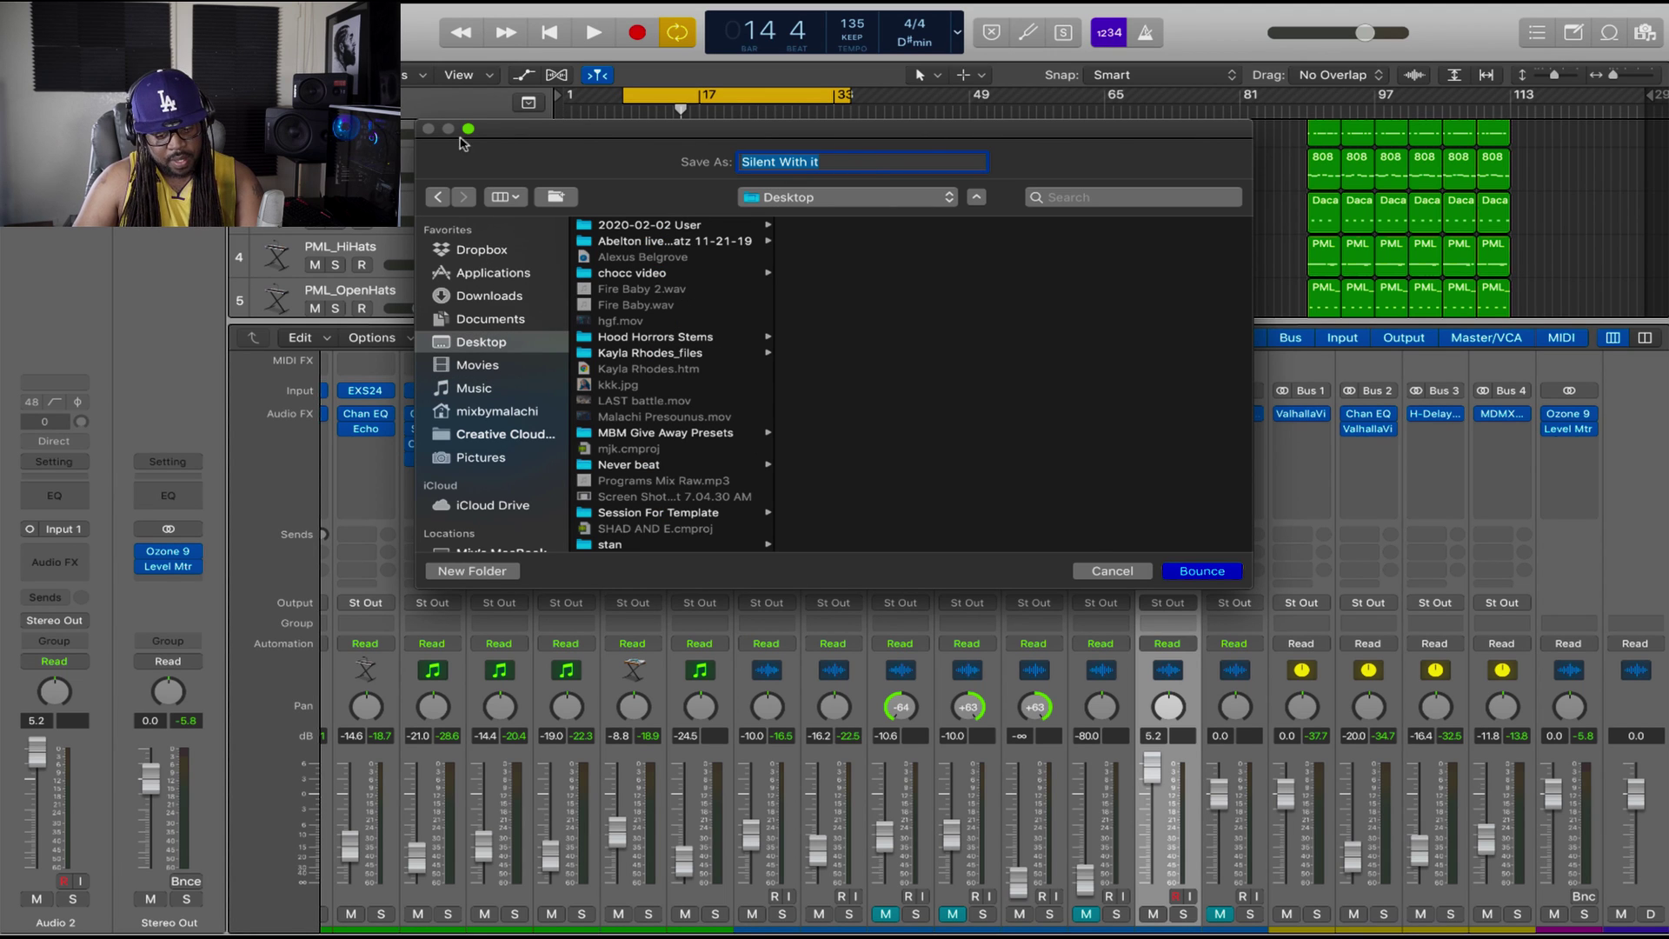
{"action": "left_click", "coordinate": [1108, 571]}
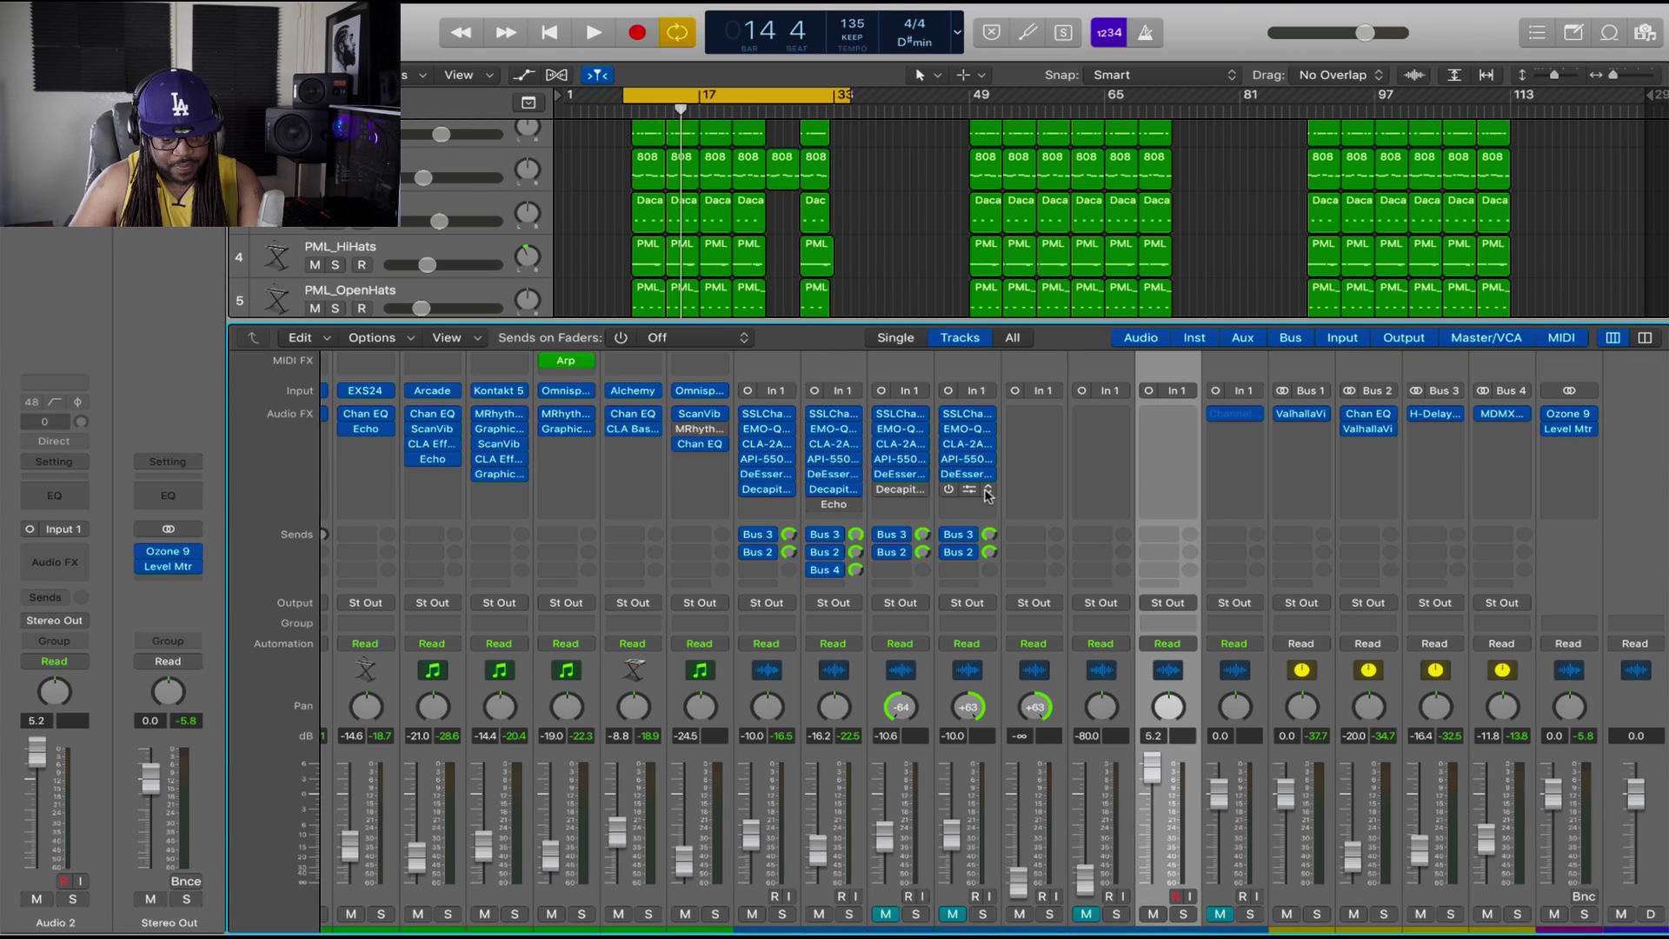
{"action": "mouse_move", "coordinate": [1109, 5]}
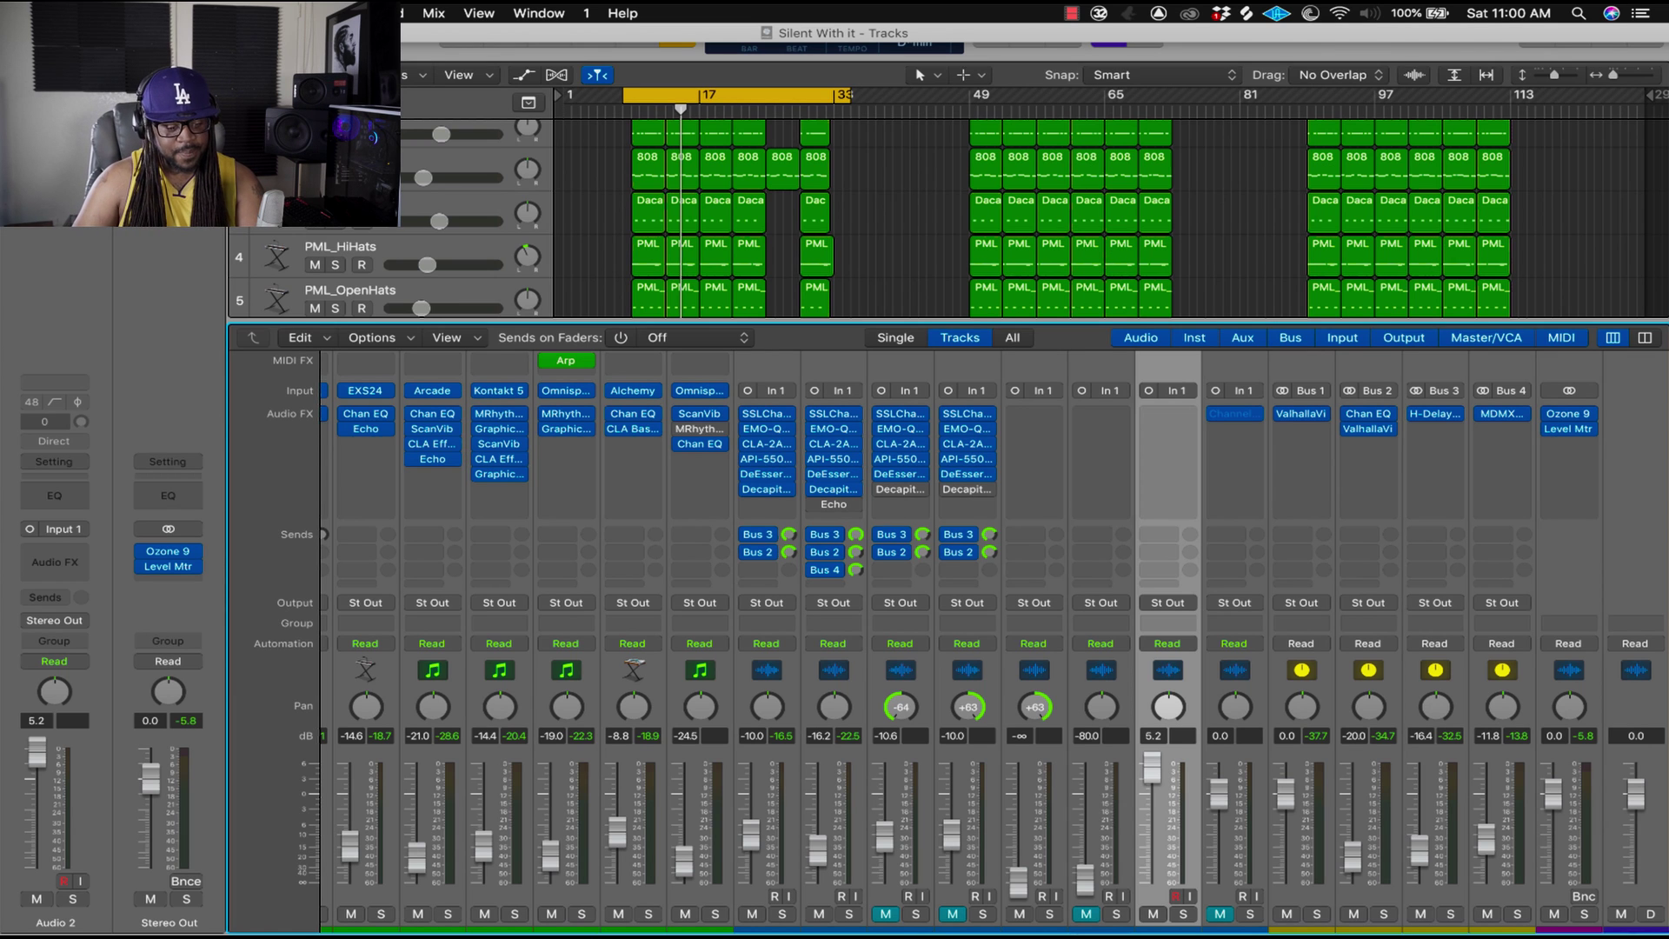
{"action": "left_click", "coordinate": [149, 12]}
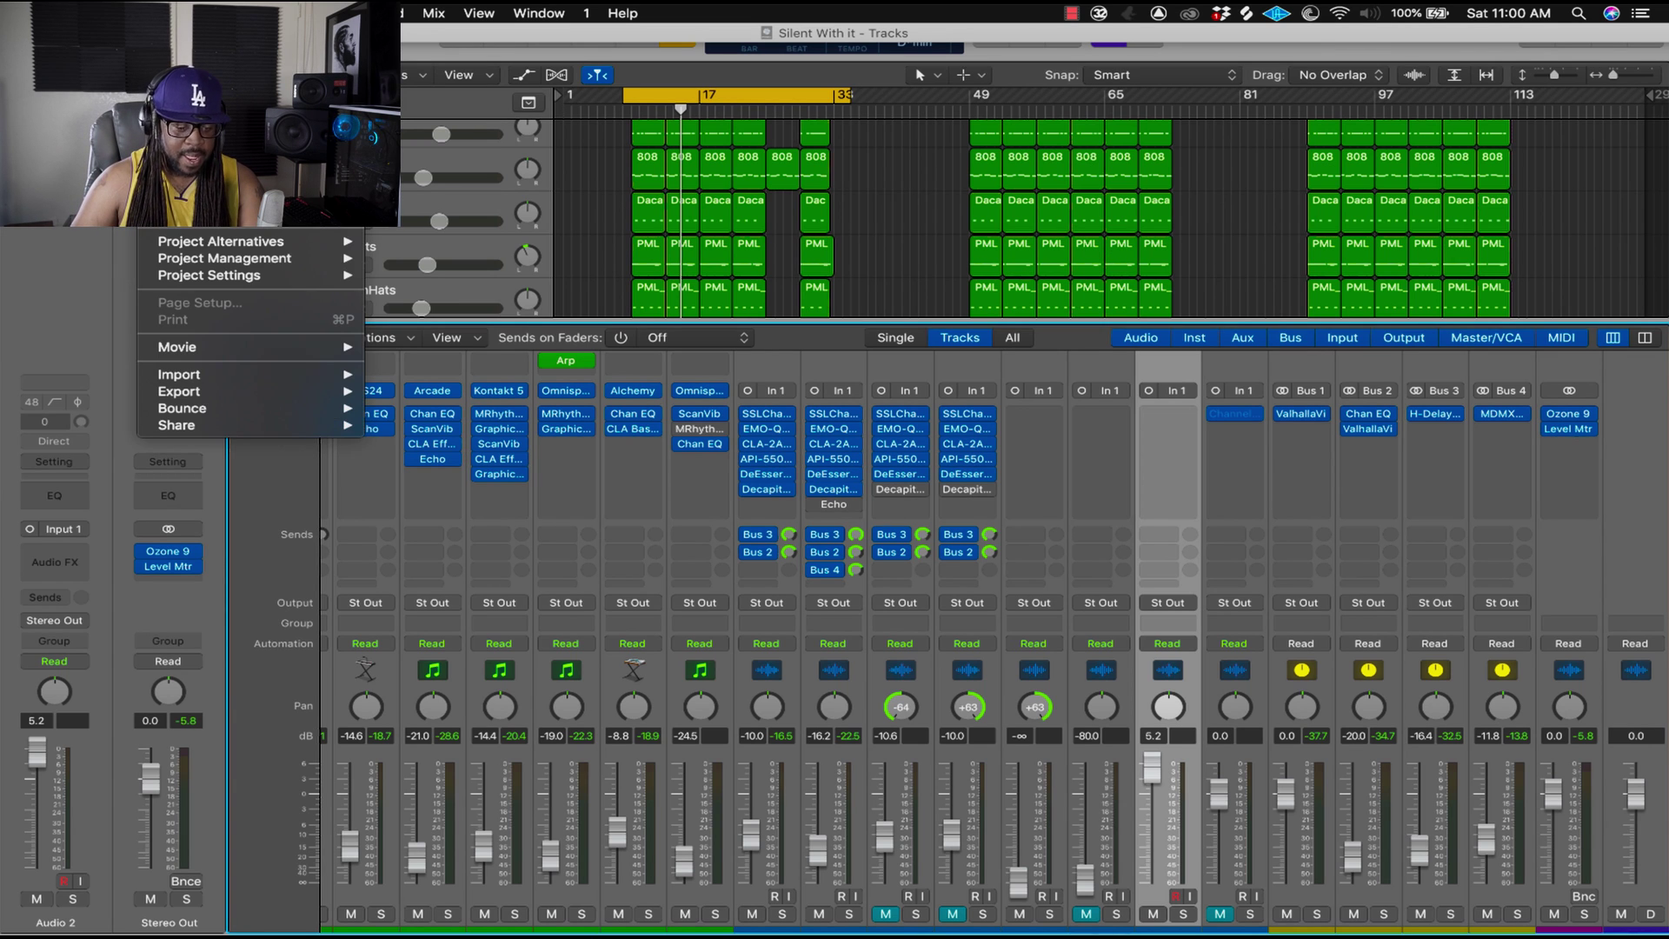
{"action": "key", "text": "Escape"}
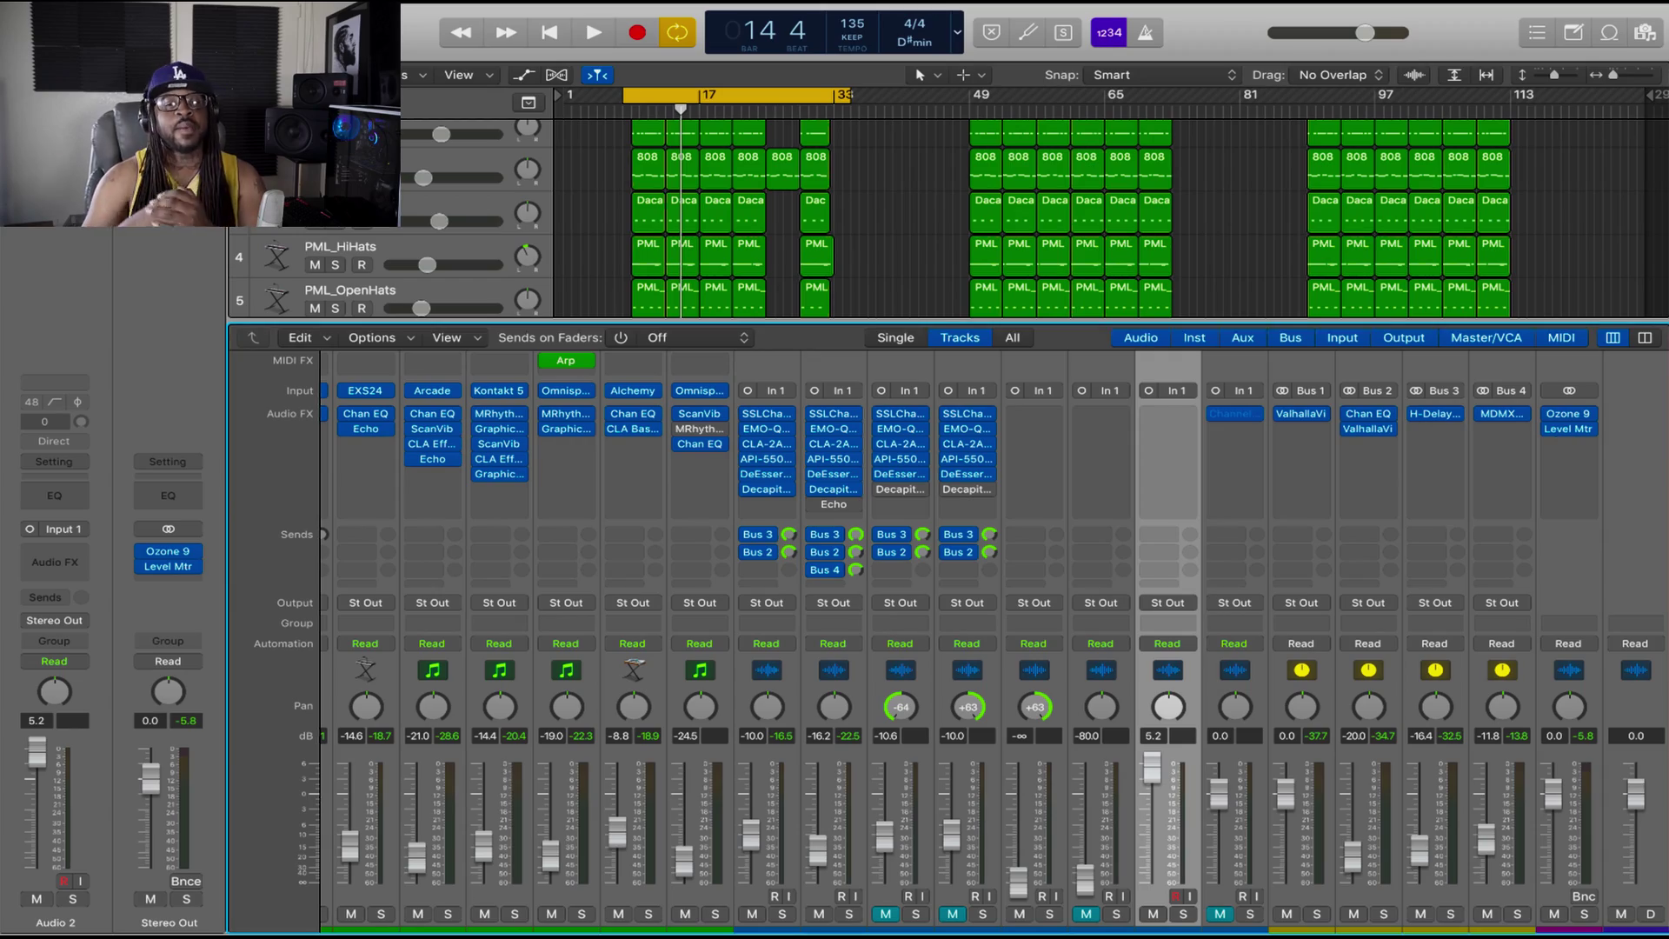